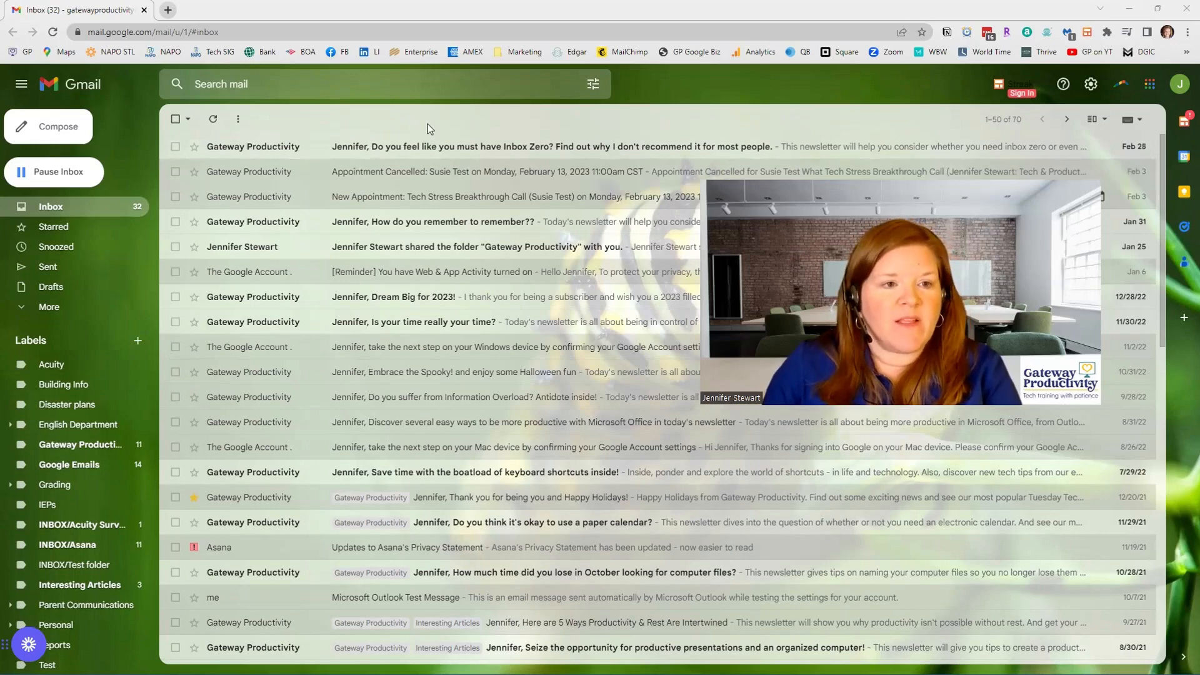
Step: Select all messages on the page, deselect them, and peek at the inbox-wide More actions
{"action": "left_click", "coordinate": [175, 120]}
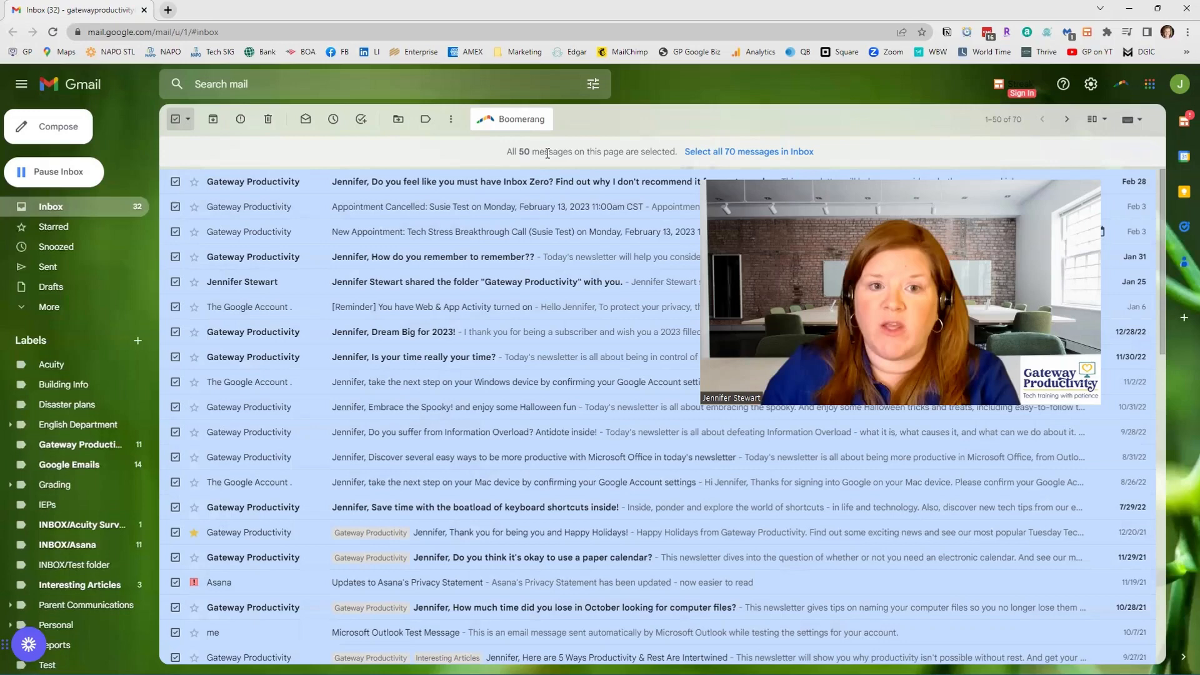
{"action": "left_click", "coordinate": [175, 119]}
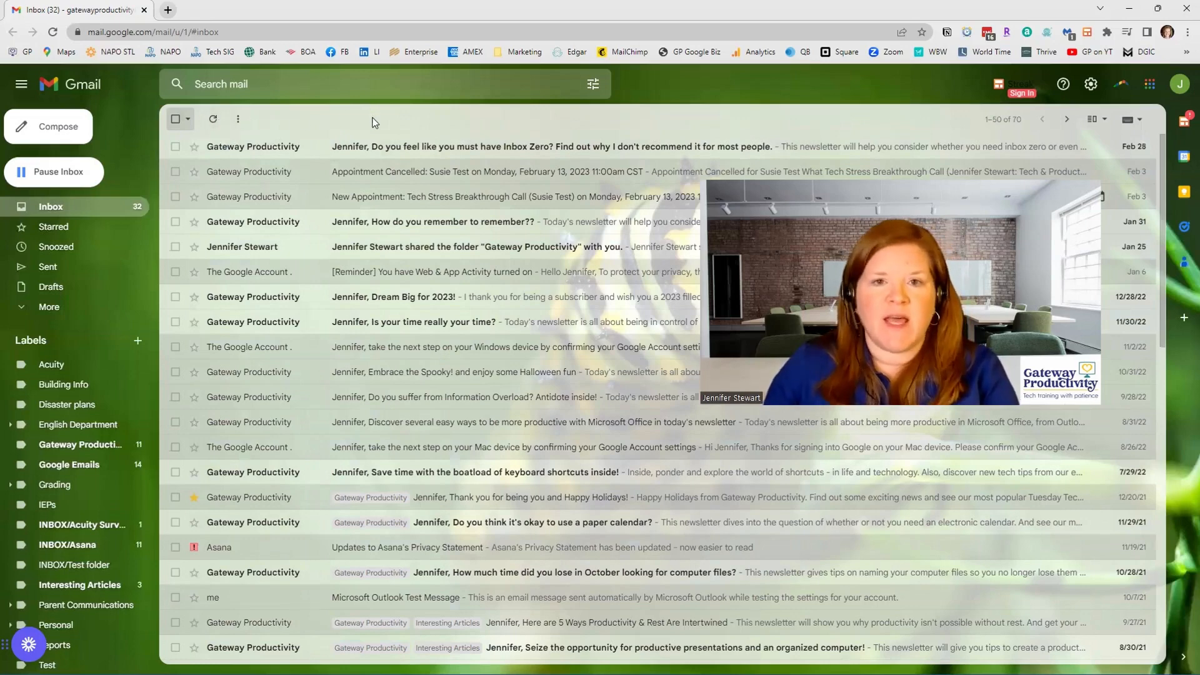
{"action": "left_click", "coordinate": [239, 120]}
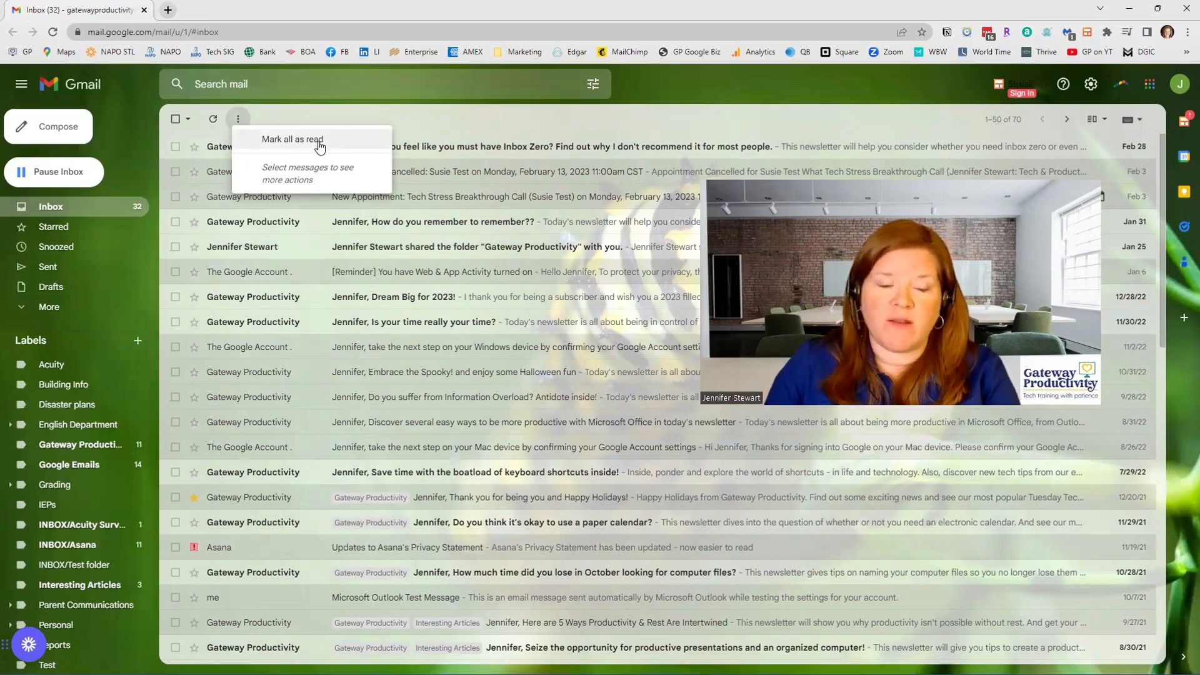
{"action": "left_click", "coordinate": [457, 114]}
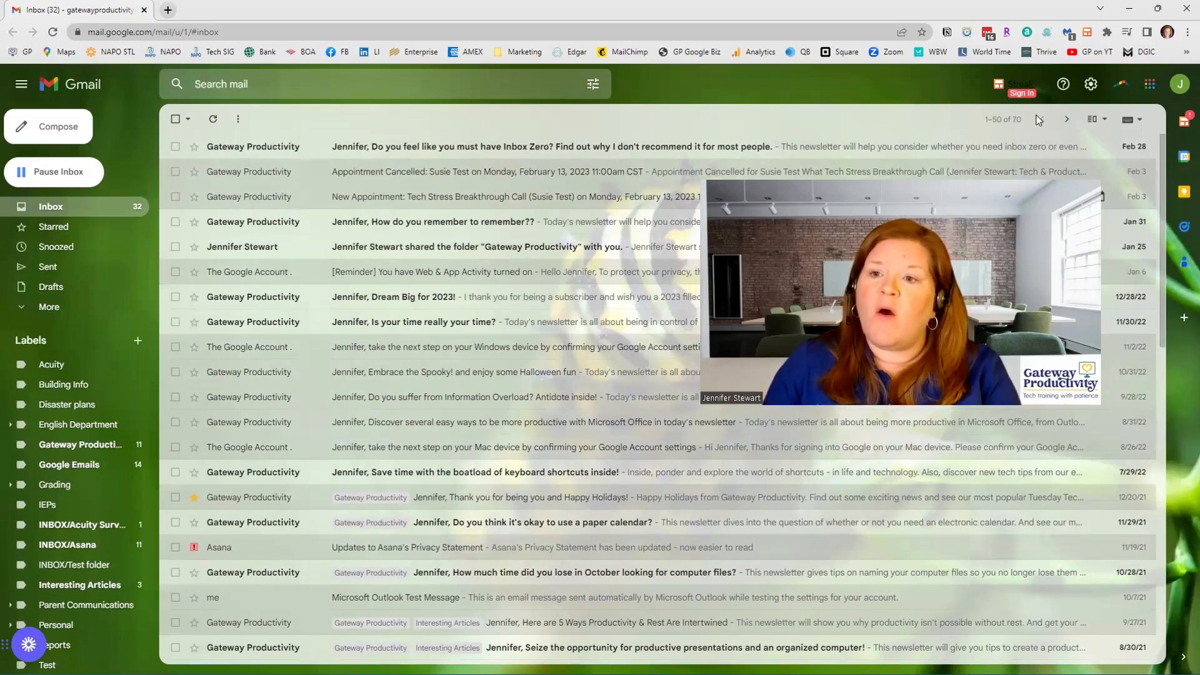
Step: Show and dismiss the newest/oldest sorting choices a few times without changing the order
{"action": "left_click", "coordinate": [1000, 120]}
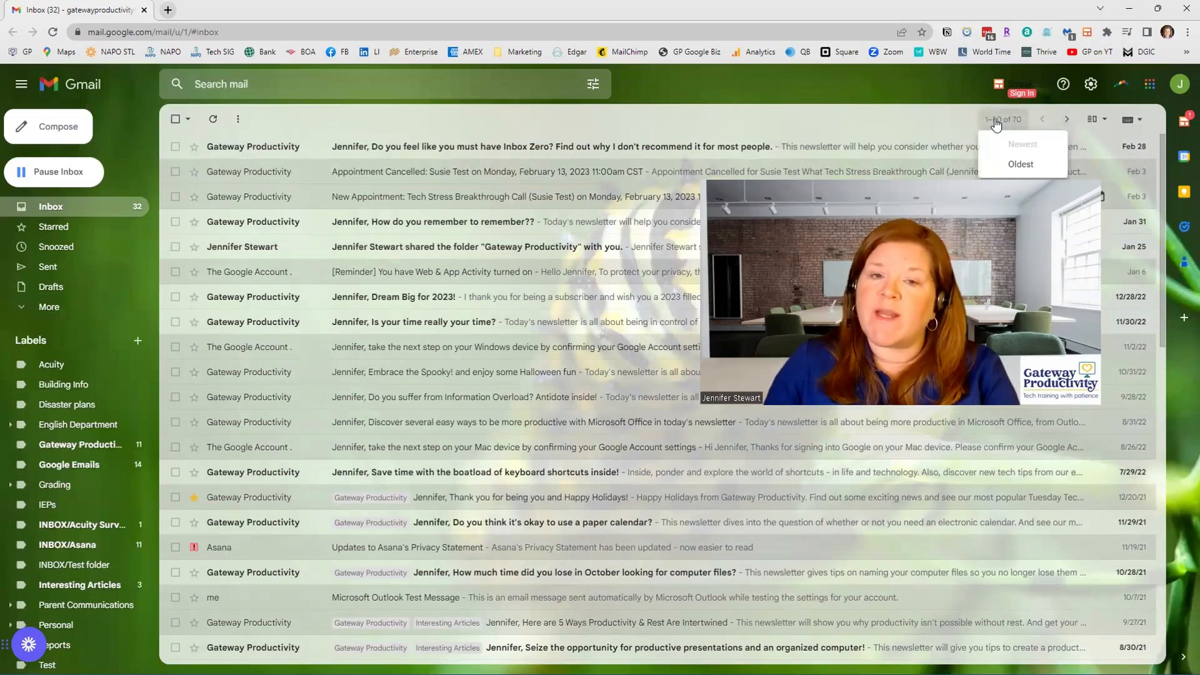
{"action": "left_click", "coordinate": [906, 119]}
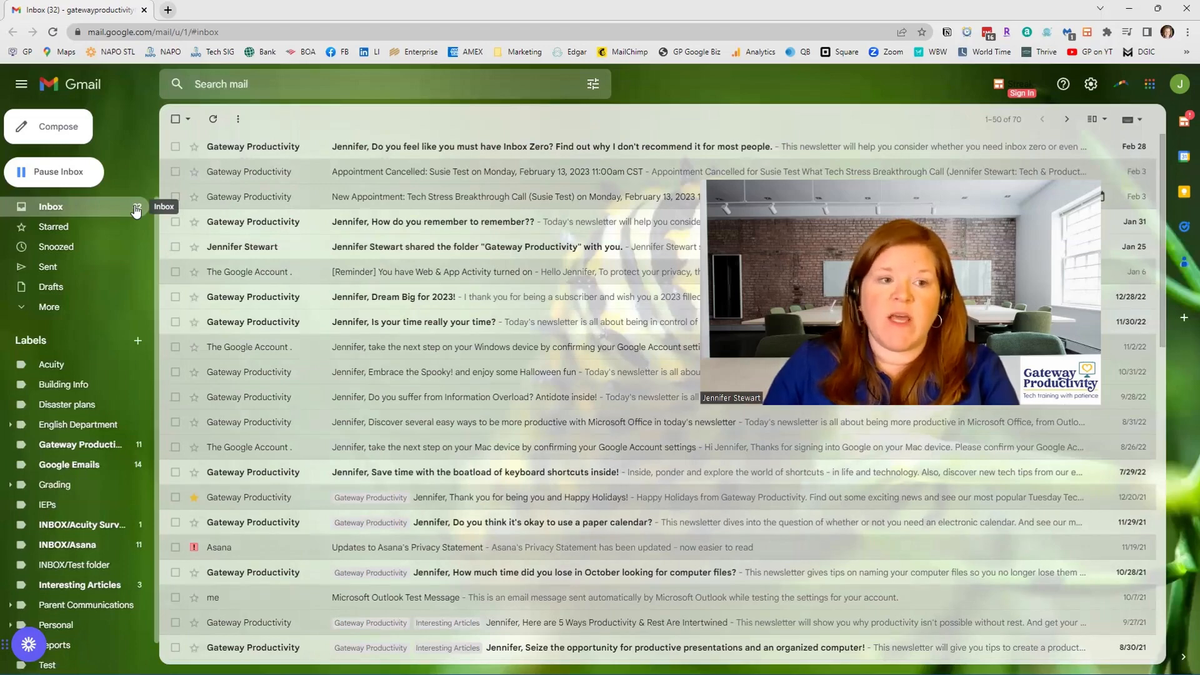
{"action": "left_click", "coordinate": [1021, 119]}
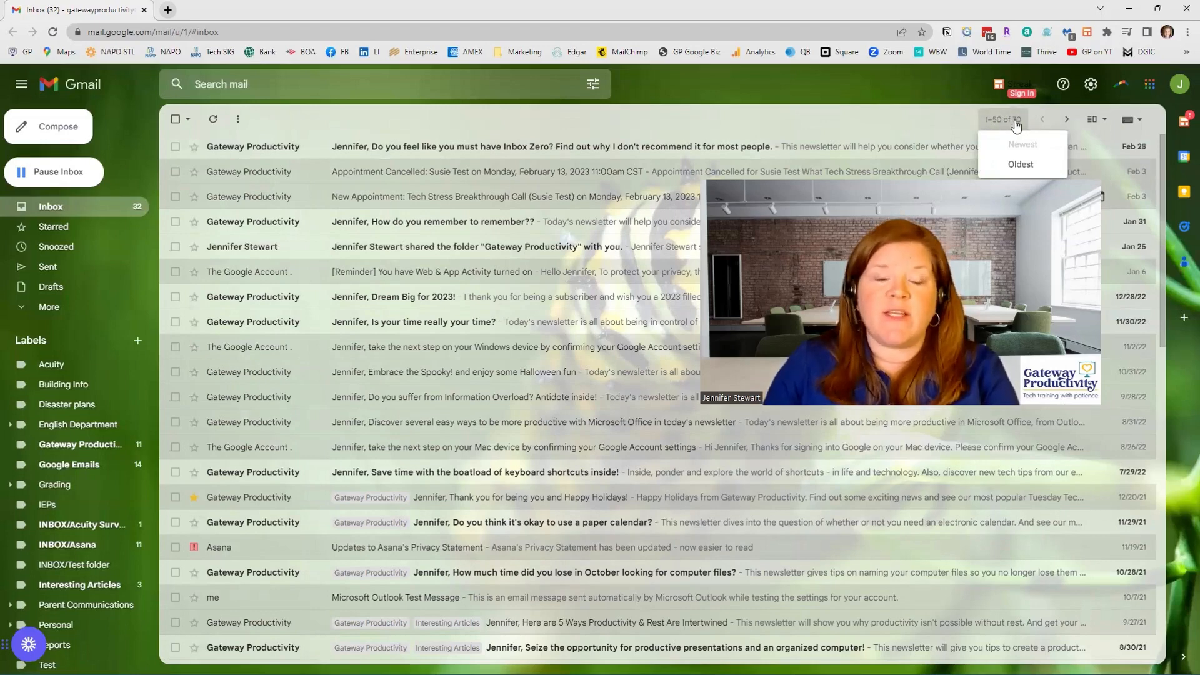
{"action": "left_click", "coordinate": [1016, 123]}
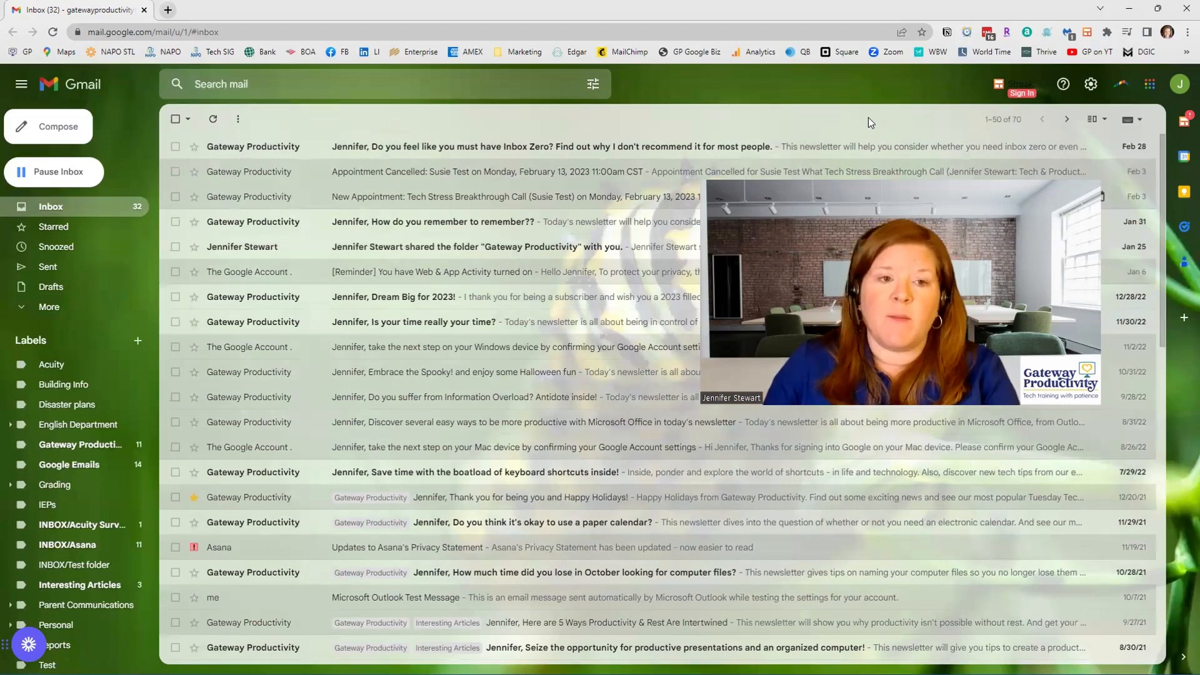
{"action": "left_click", "coordinate": [1003, 119]}
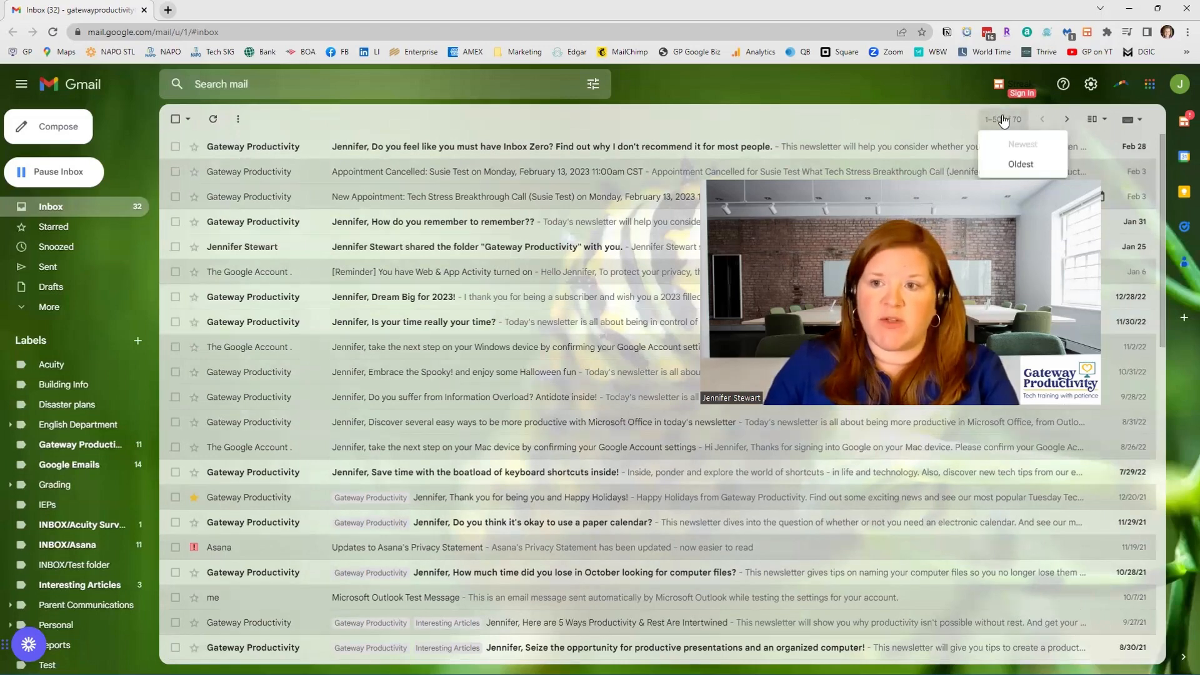
{"action": "left_click", "coordinate": [1066, 123]}
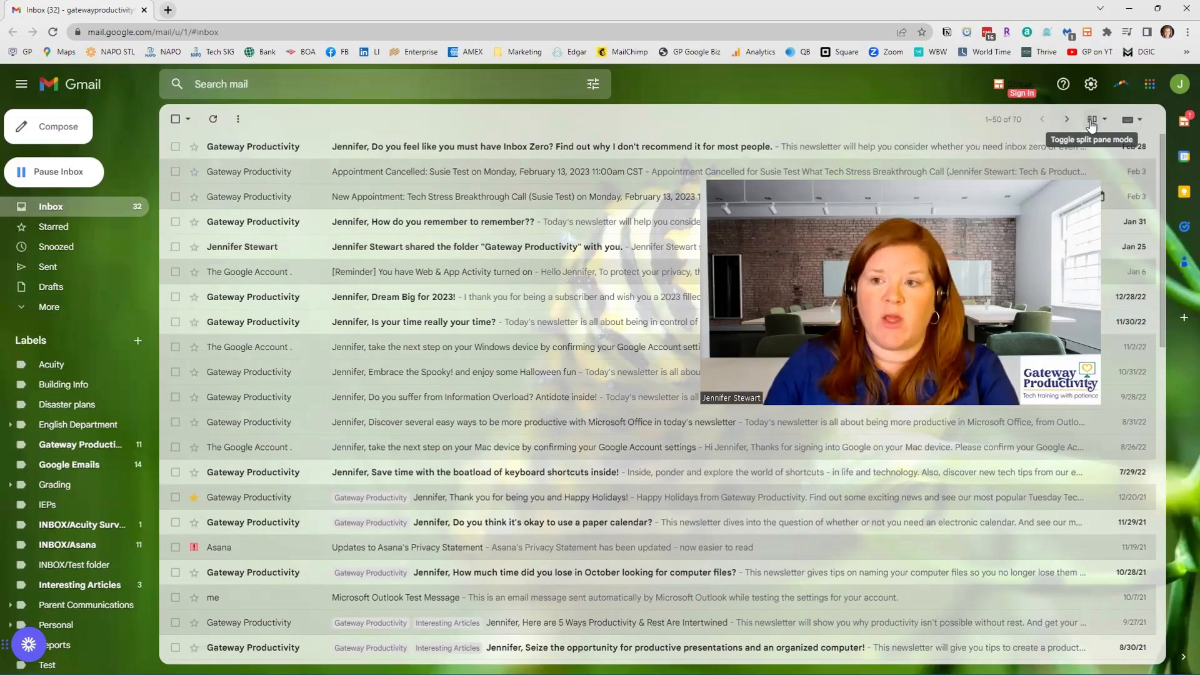
Step: Read the Inbox Zero newsletter in the split reading pane, widen the list, then switch the pane off
{"action": "left_click", "coordinate": [1091, 119]}
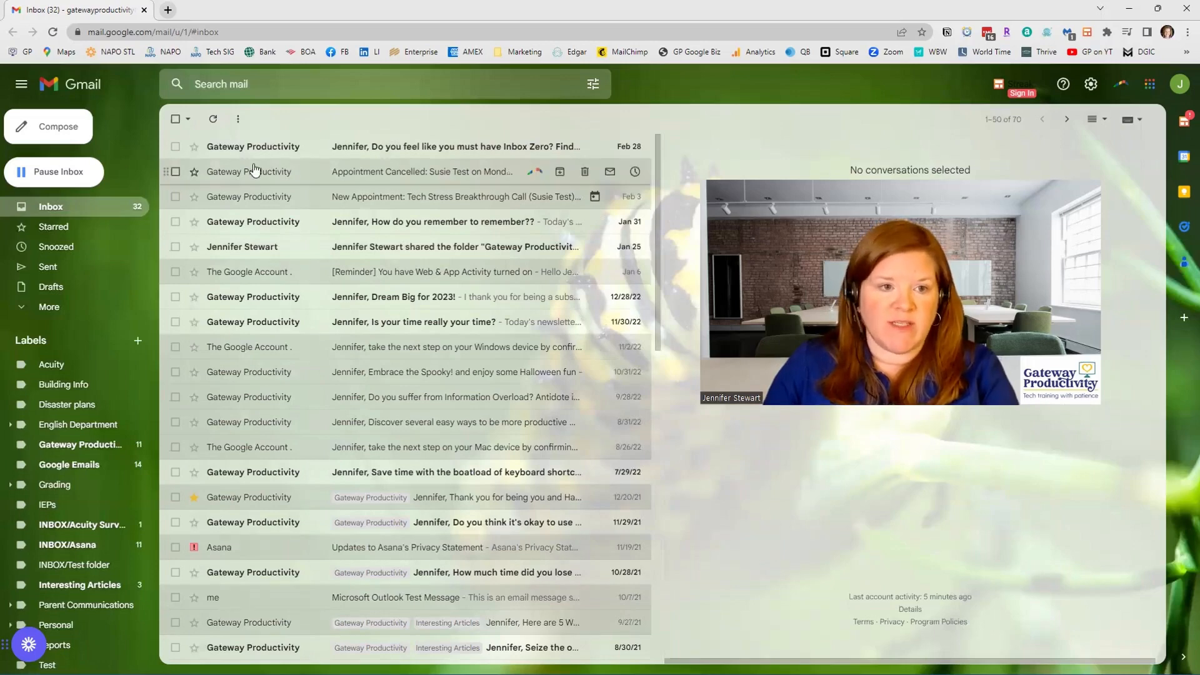
{"action": "left_click", "coordinate": [286, 147]}
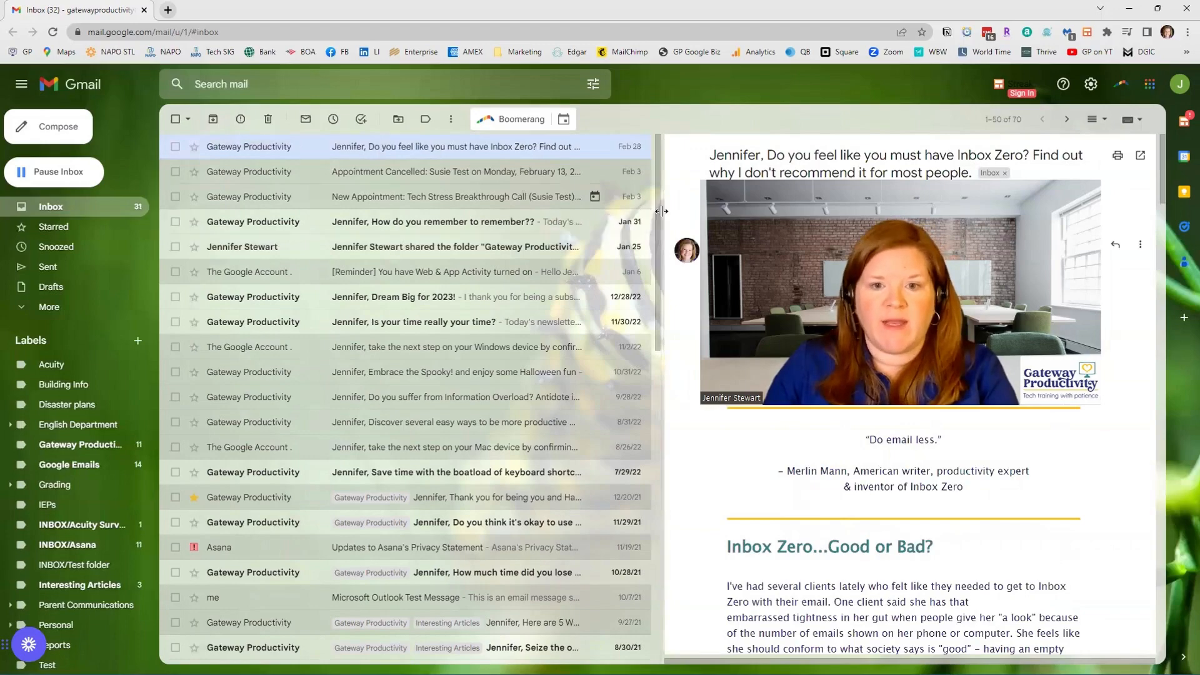
{"action": "left_click_drag", "start_coordinate": [666, 222], "coordinate": [699, 219]}
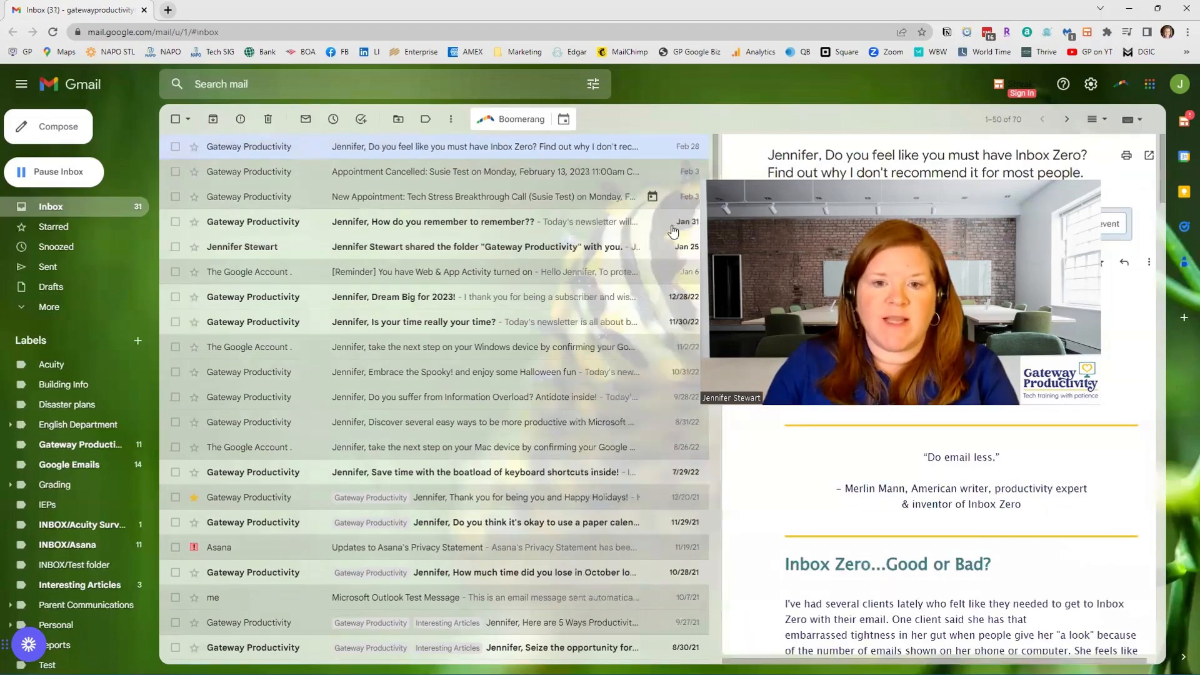
{"action": "left_click_drag", "start_coordinate": [672, 229], "coordinate": [687, 242]}
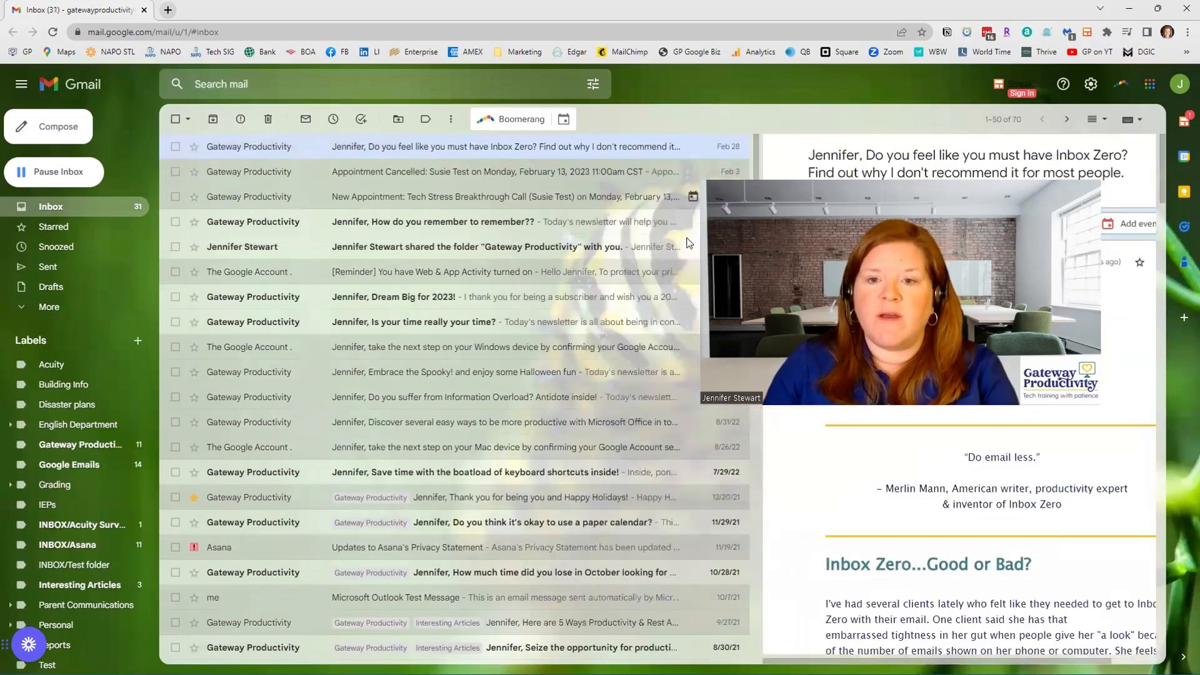
{"action": "left_click_drag", "start_coordinate": [688, 242], "coordinate": [722, 242]}
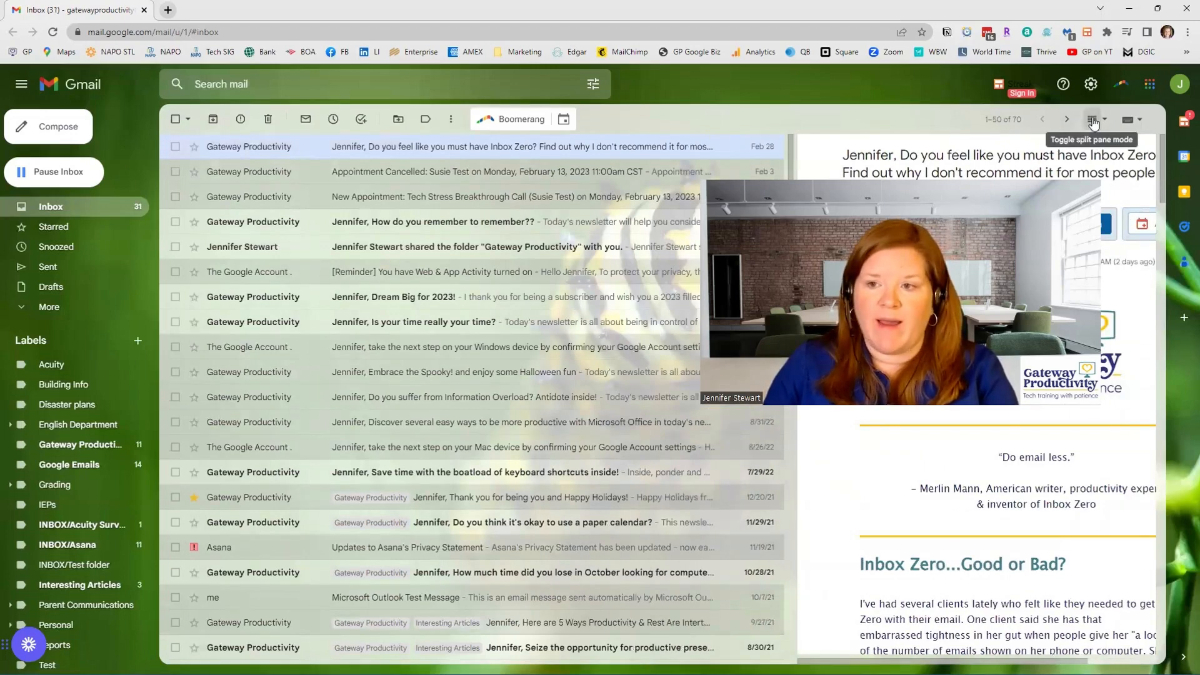
{"action": "left_click", "coordinate": [1094, 120]}
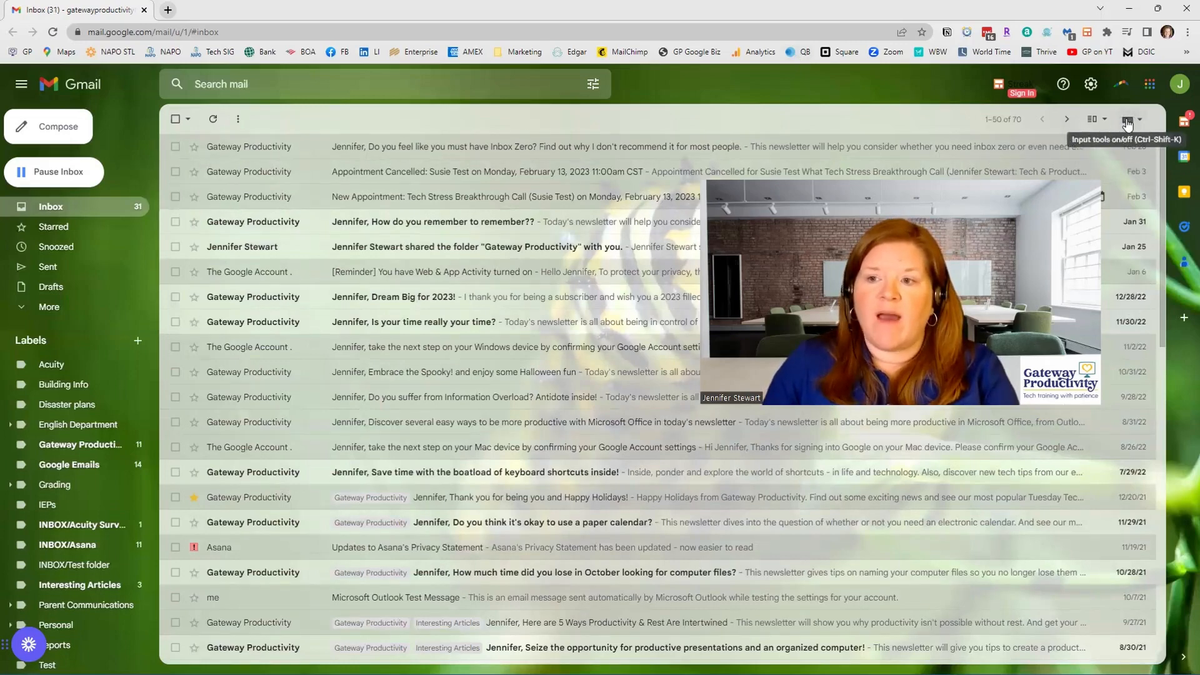
{"action": "left_click", "coordinate": [1128, 120]}
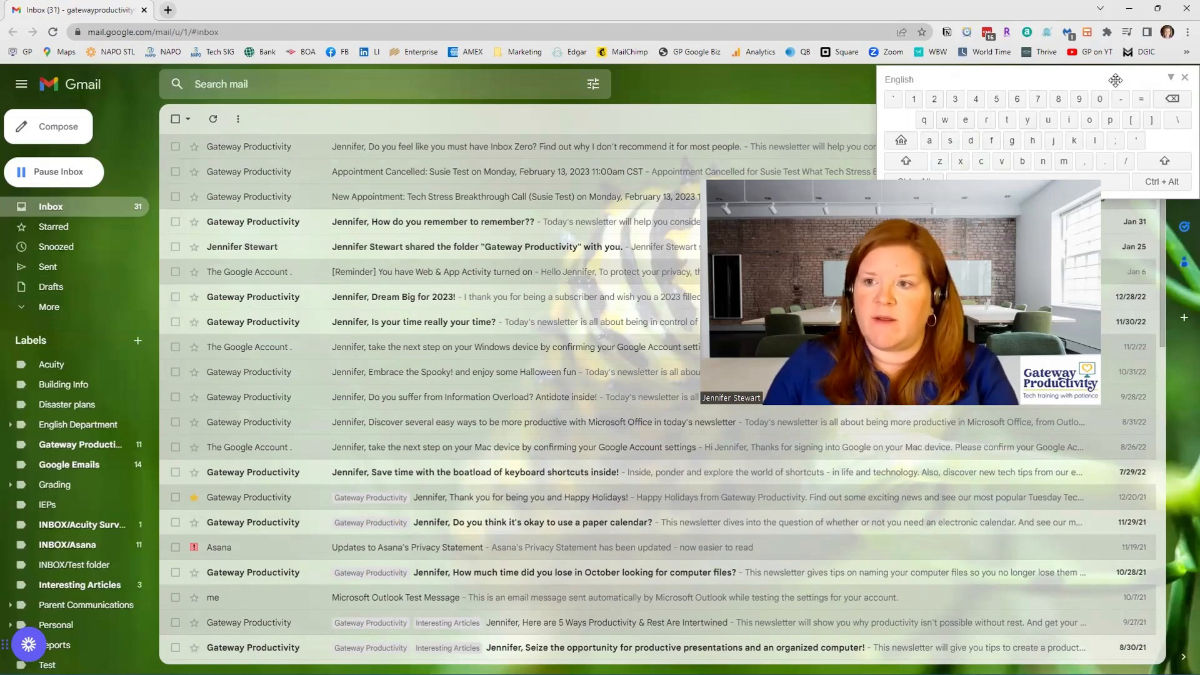
{"action": "left_click", "coordinate": [1184, 82]}
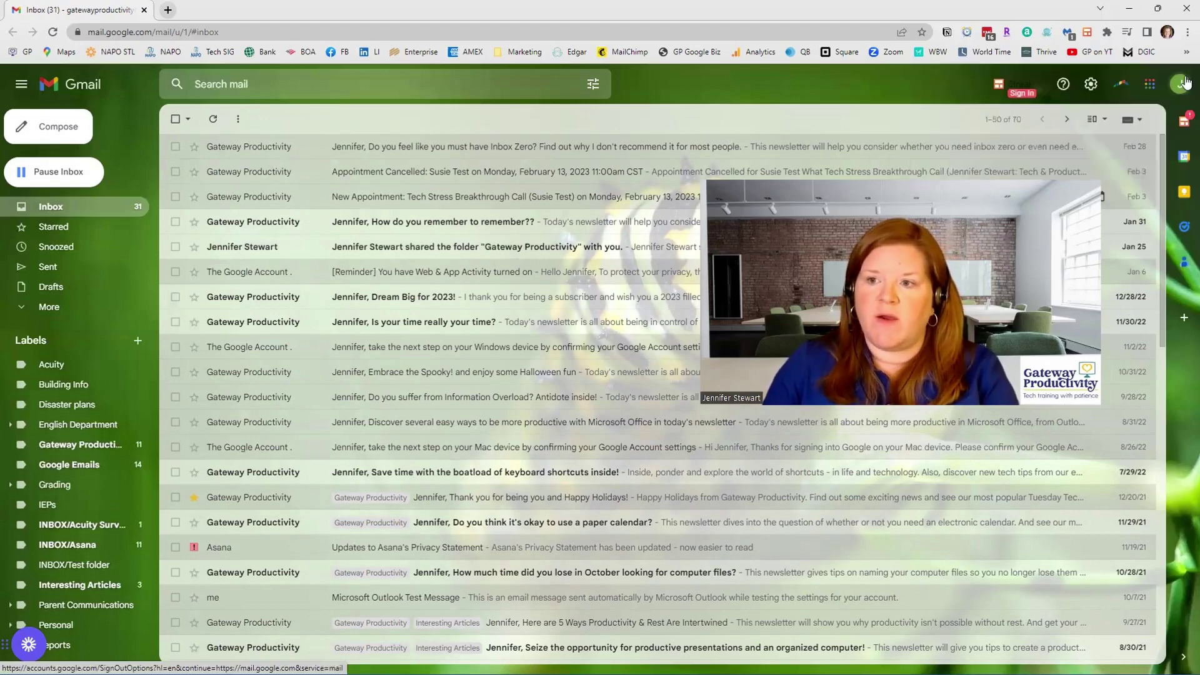
{"action": "left_click", "coordinate": [1139, 119]}
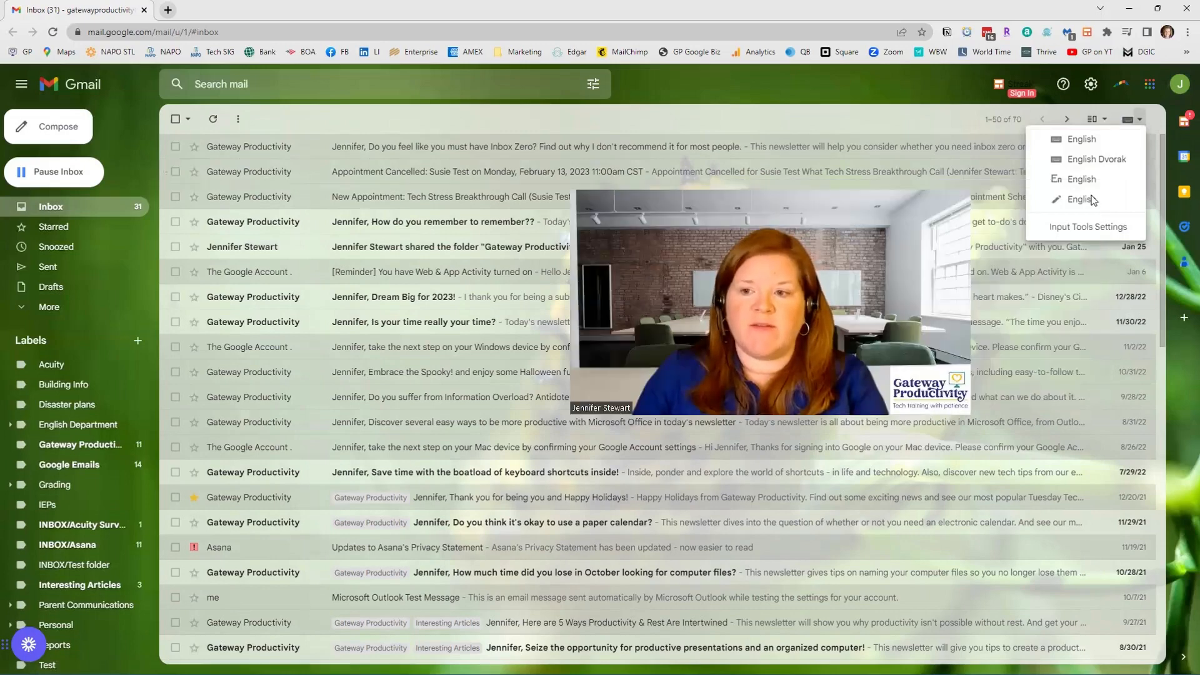
{"action": "left_click", "coordinate": [1122, 105]}
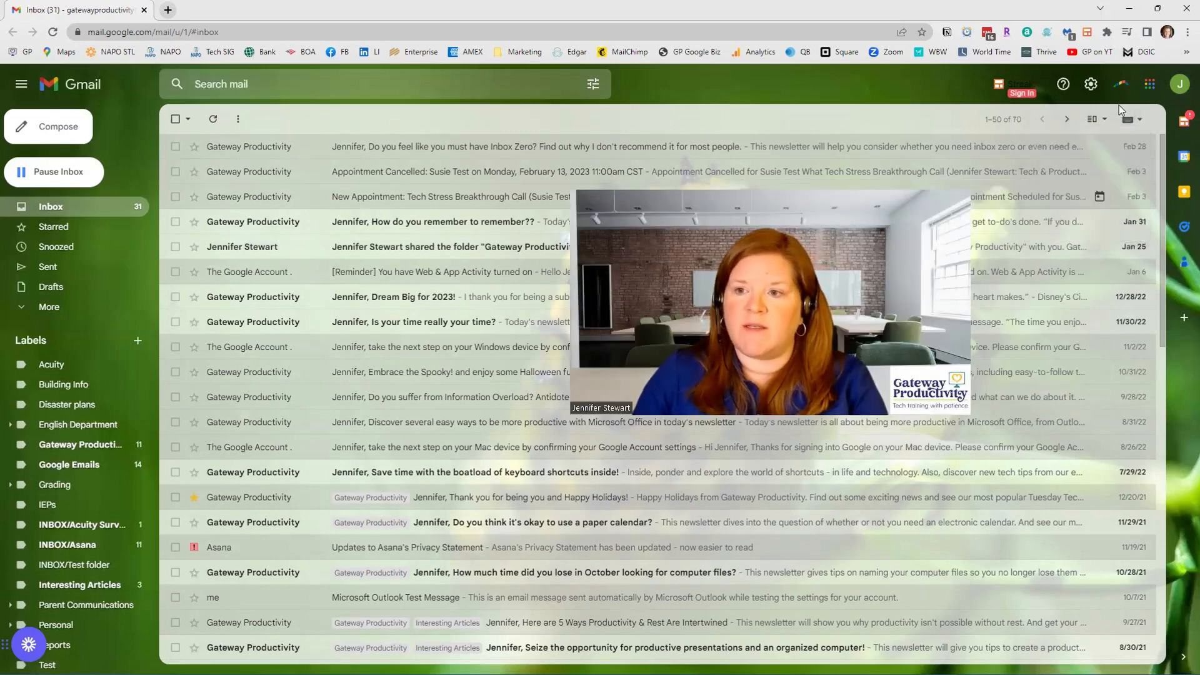
{"action": "left_click", "coordinate": [1105, 121]}
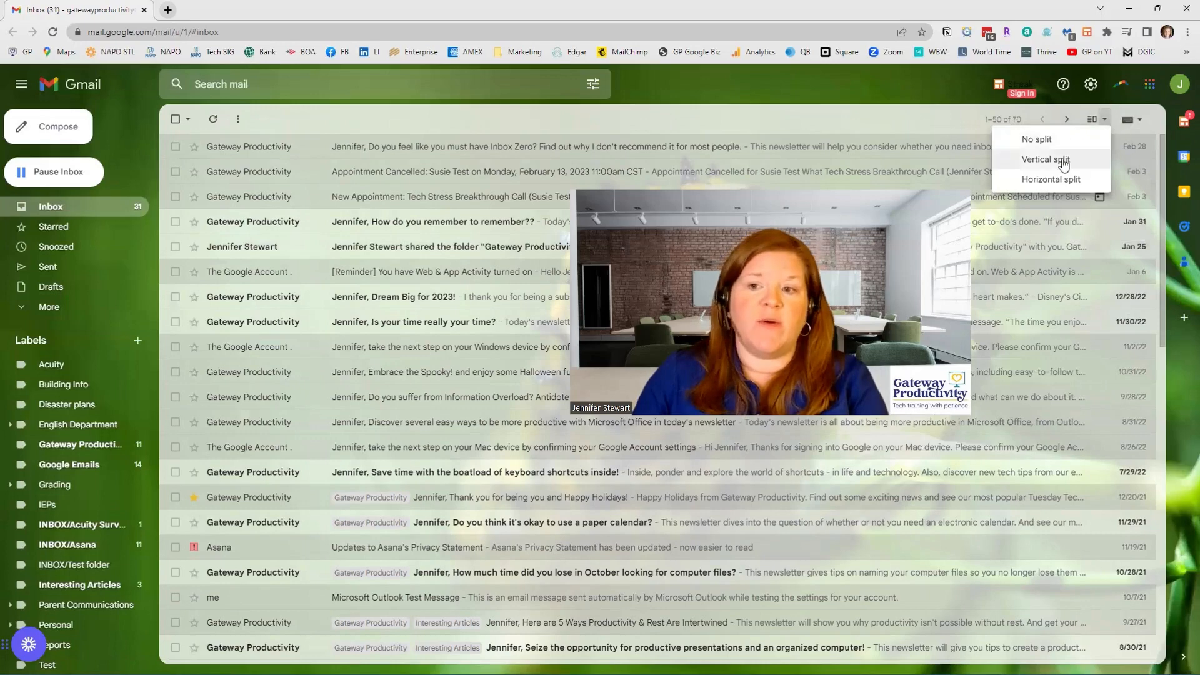
{"action": "left_click", "coordinate": [1051, 179]}
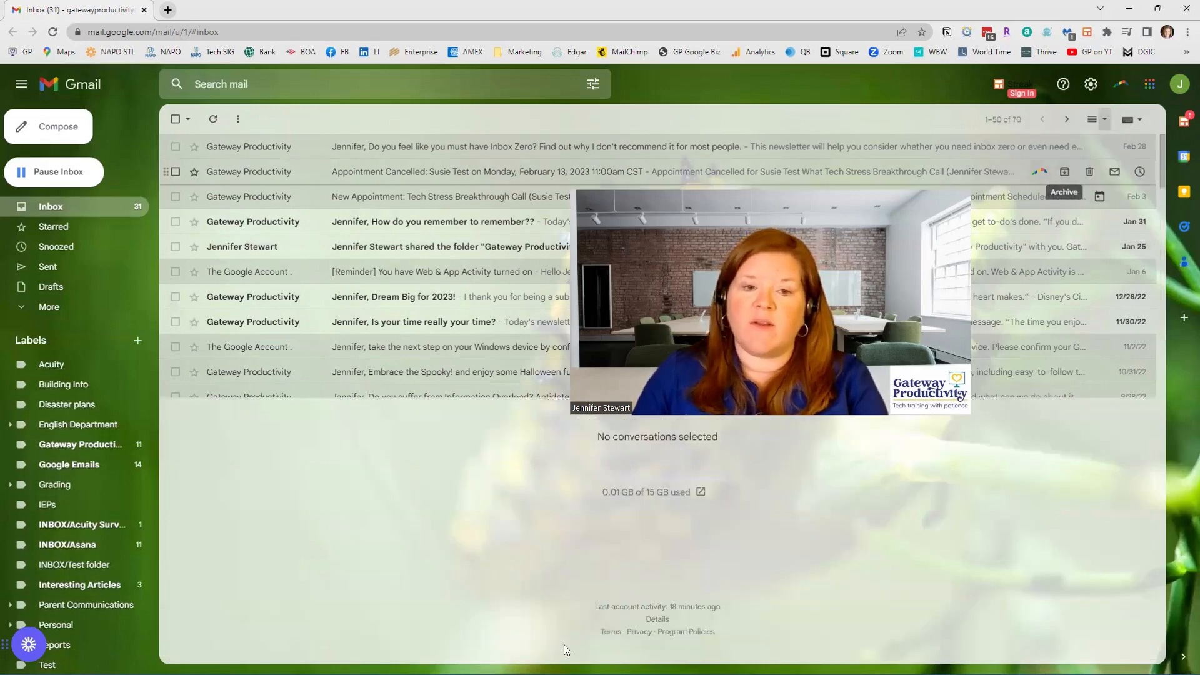
{"action": "left_click", "coordinate": [357, 146]}
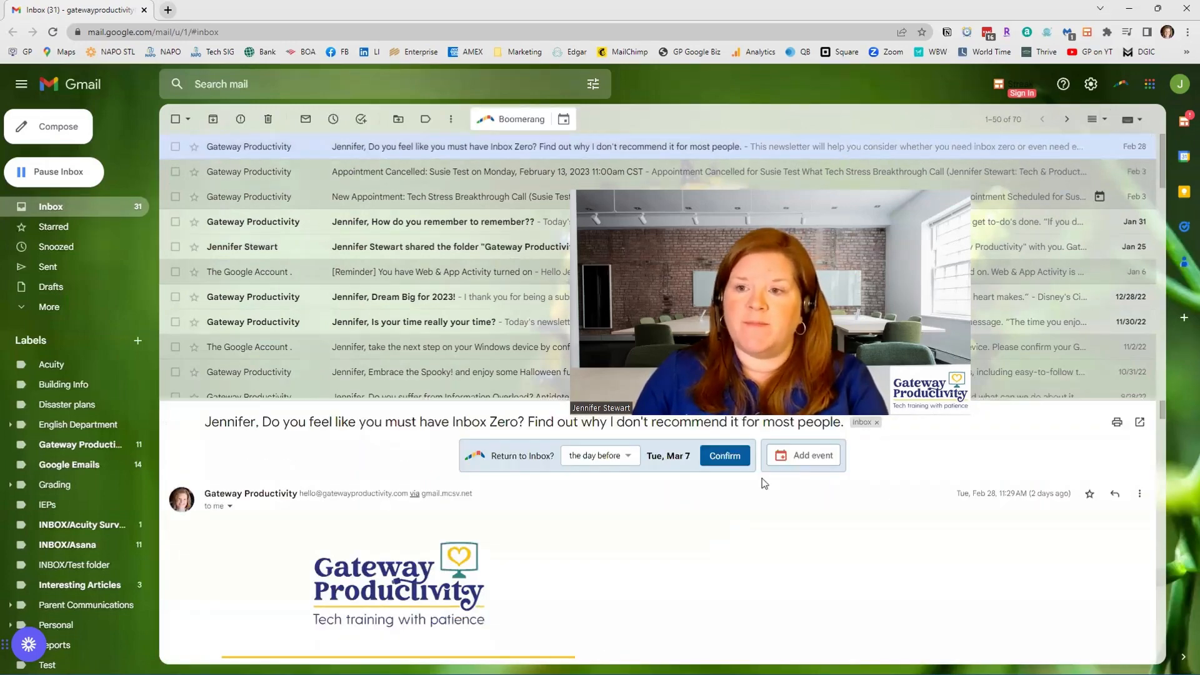
{"action": "left_click", "coordinate": [1094, 119]}
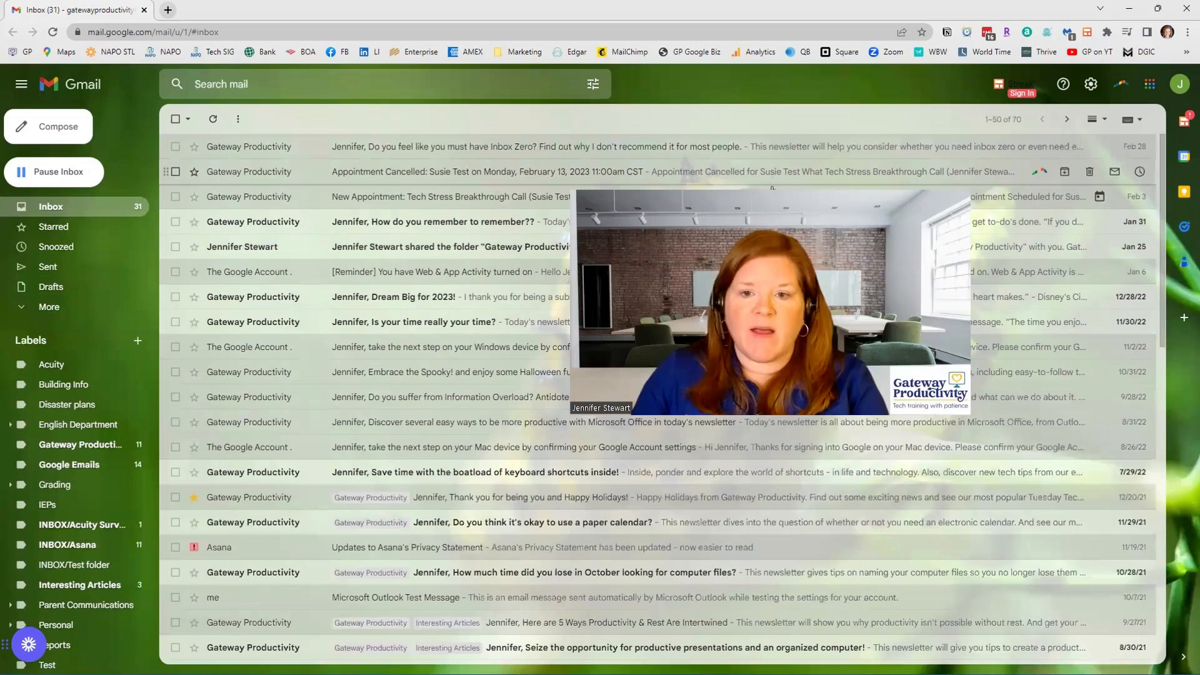
{"action": "mouse_move", "coordinate": [619, 172]}
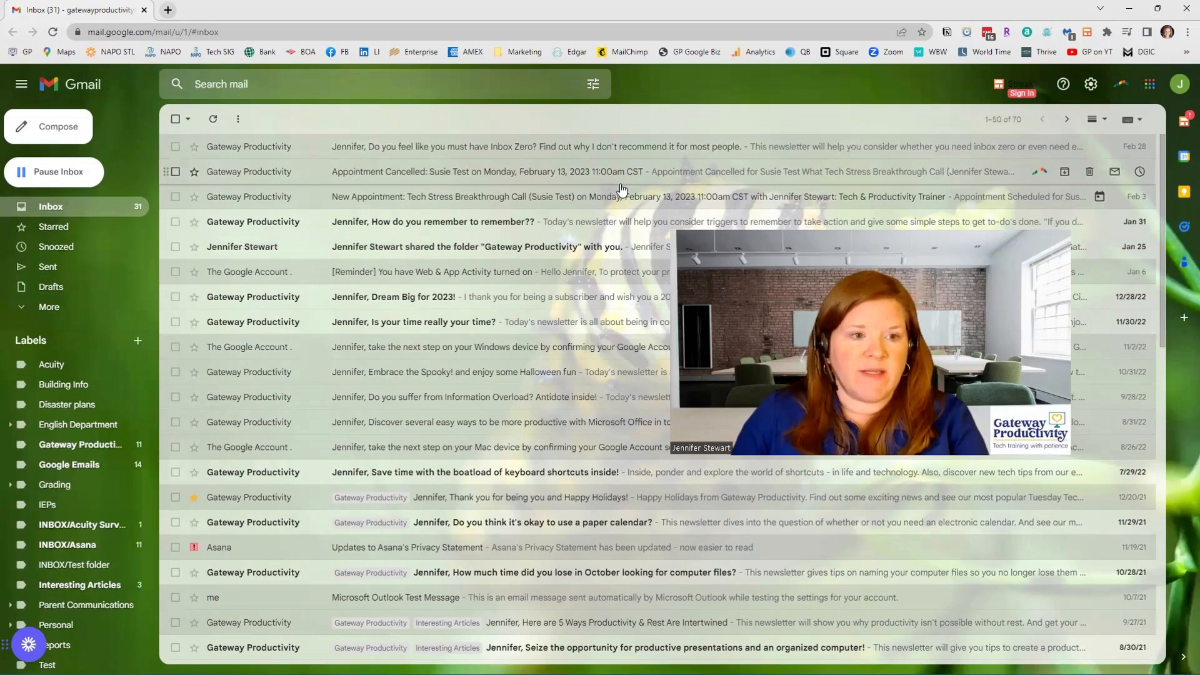
Step: Tick the Inbox Zero newsletter's checkbox, toggling it a few times and leaving it selected
{"action": "left_click", "coordinate": [175, 147]}
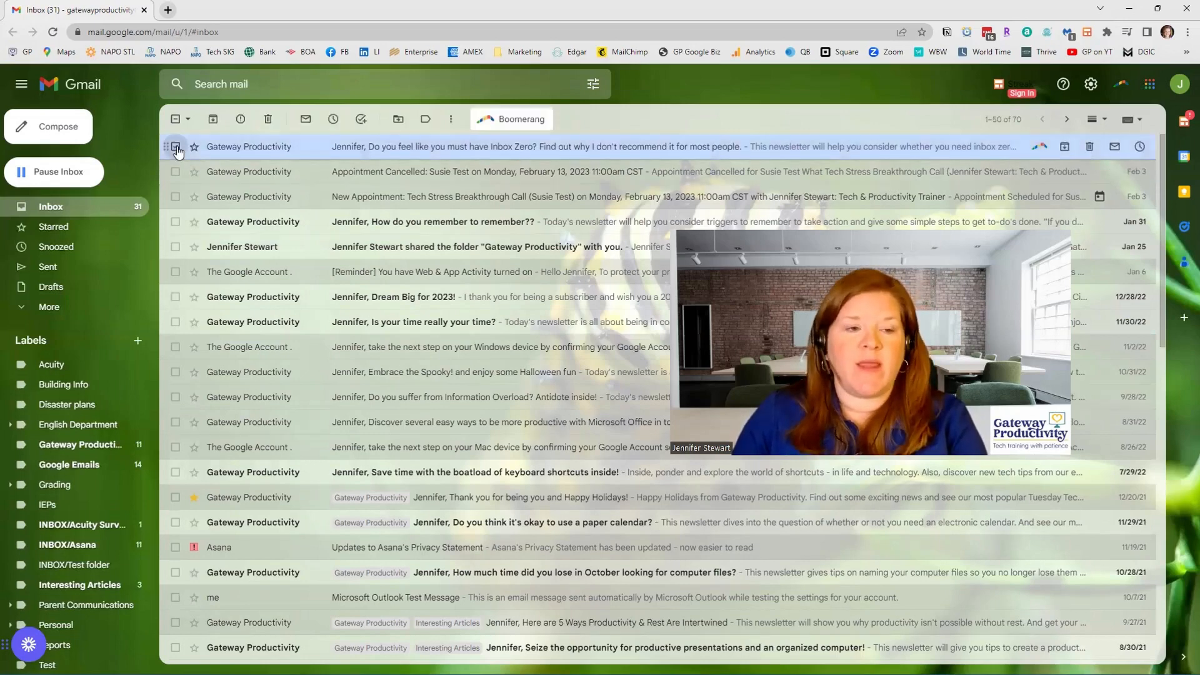
{"action": "left_click", "coordinate": [175, 146]}
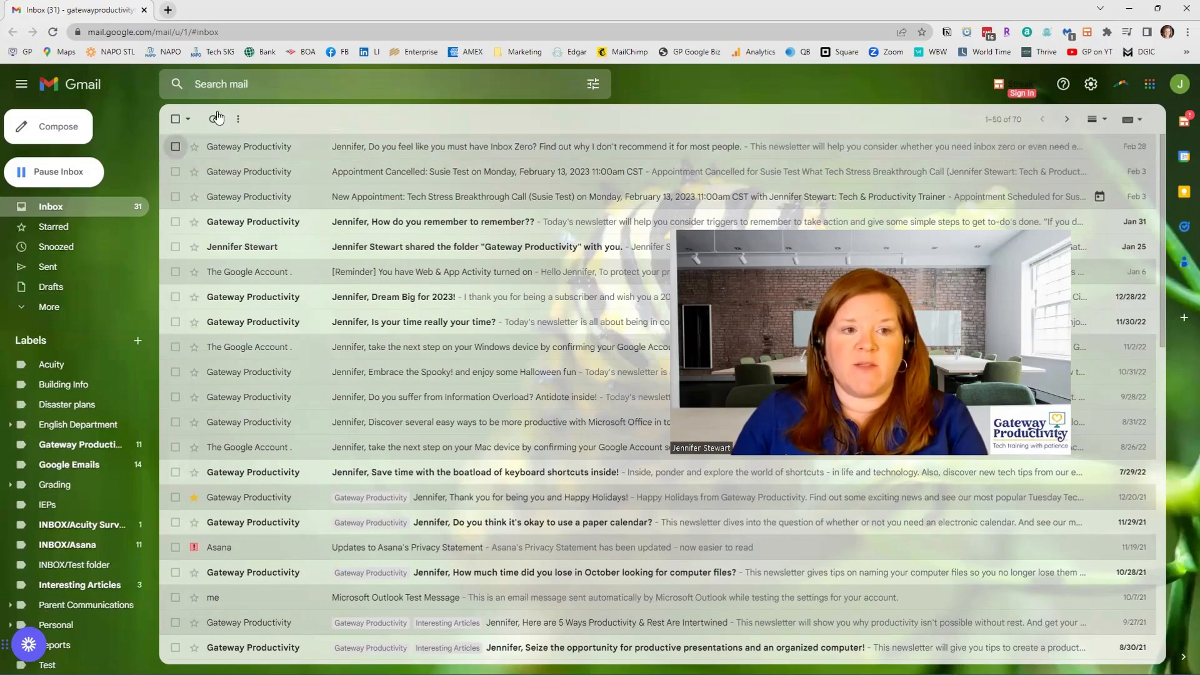
{"action": "left_click", "coordinate": [175, 147]}
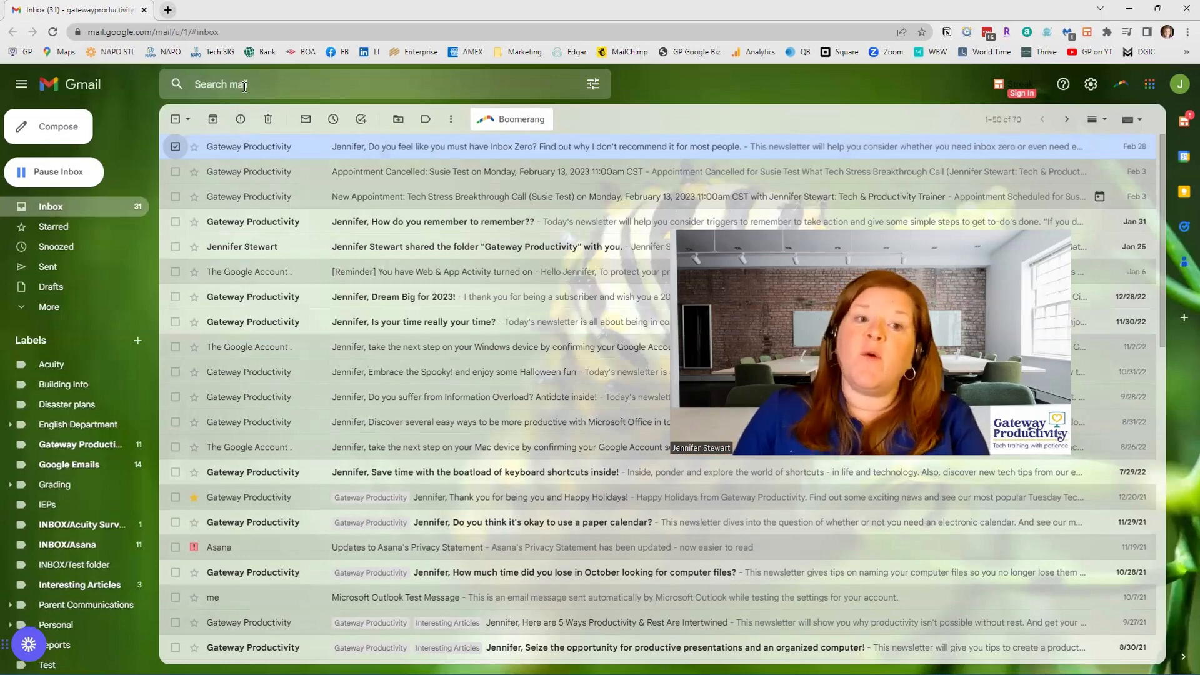
{"action": "mouse_move", "coordinate": [563, 147]}
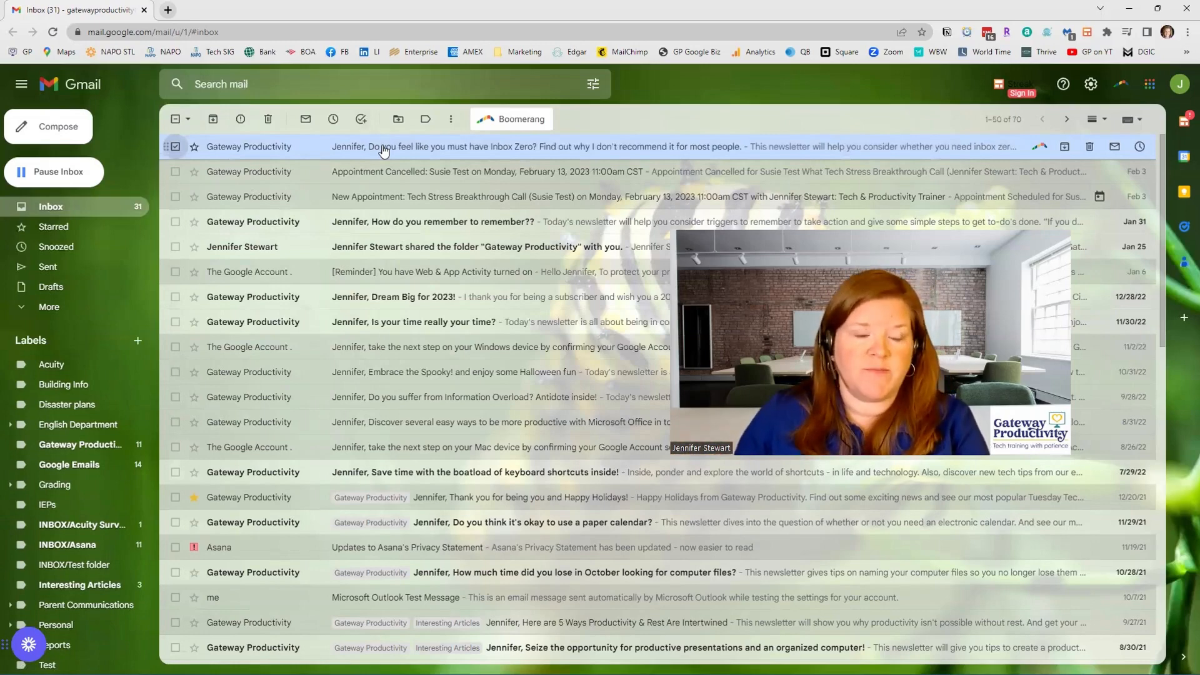
{"action": "left_click", "coordinate": [175, 147]}
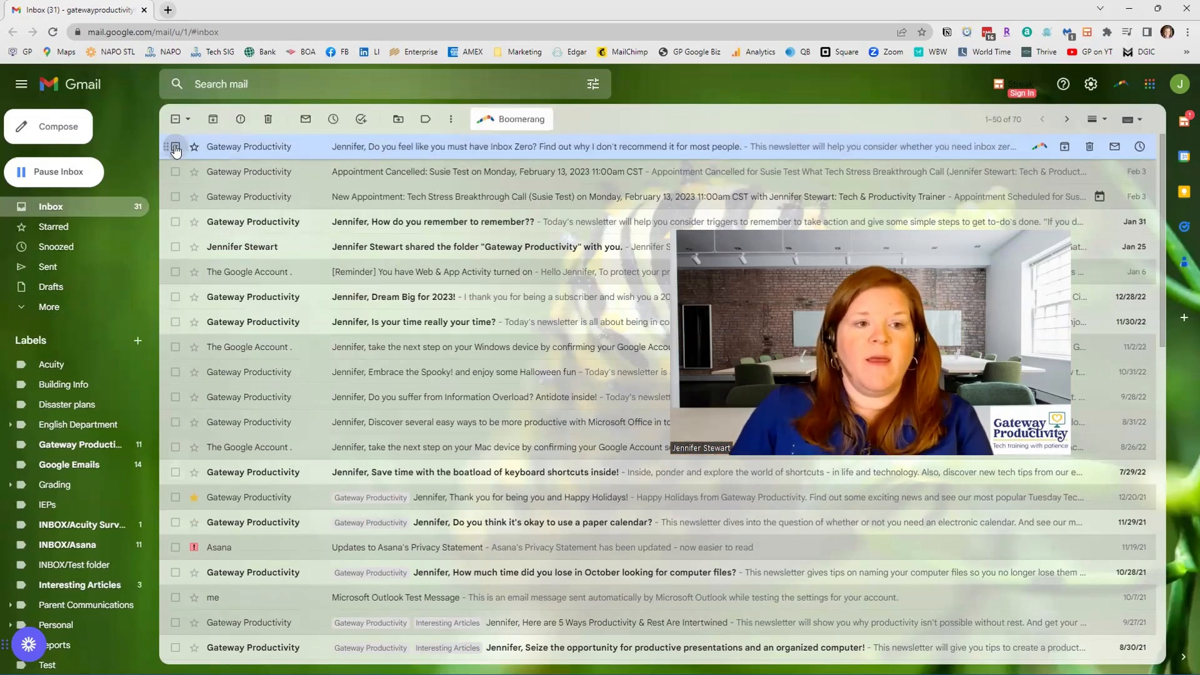
{"action": "left_click", "coordinate": [175, 148]}
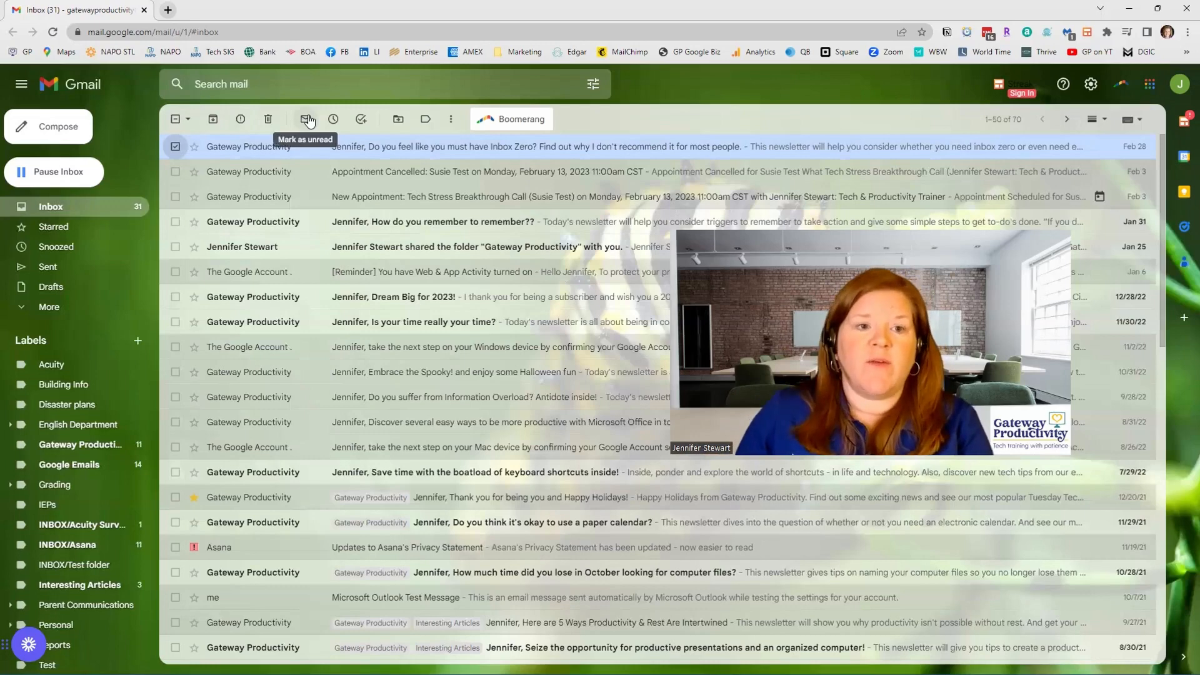
{"action": "left_click", "coordinate": [308, 119]}
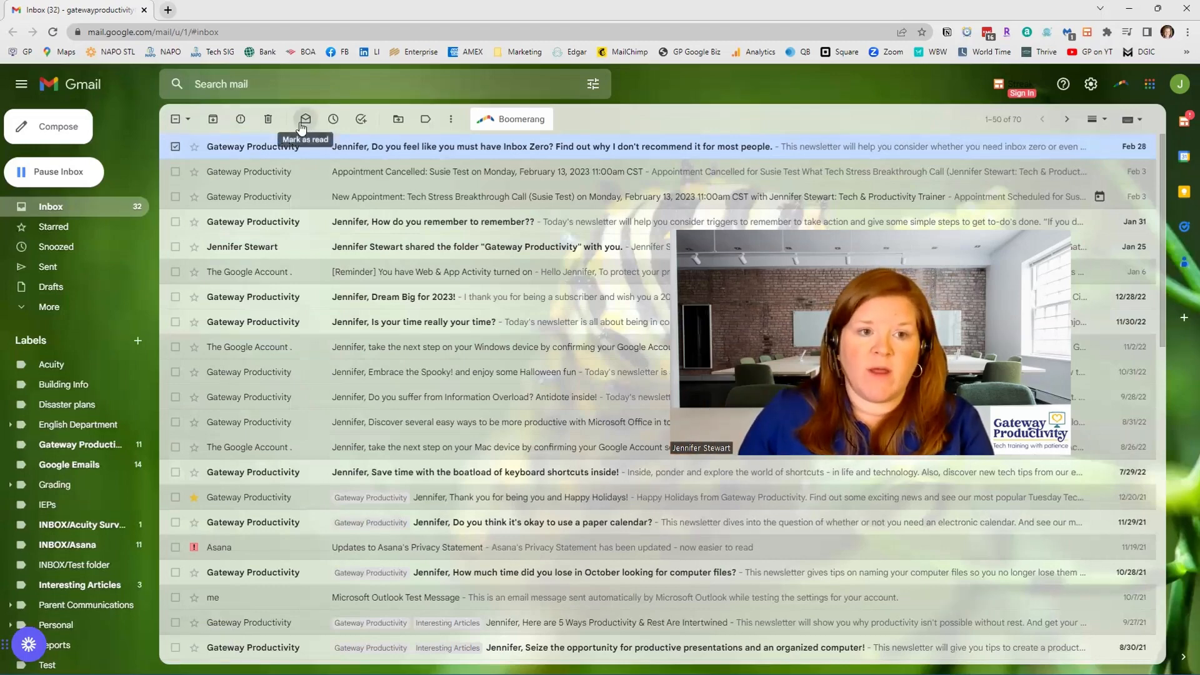
{"action": "left_click", "coordinate": [302, 120]}
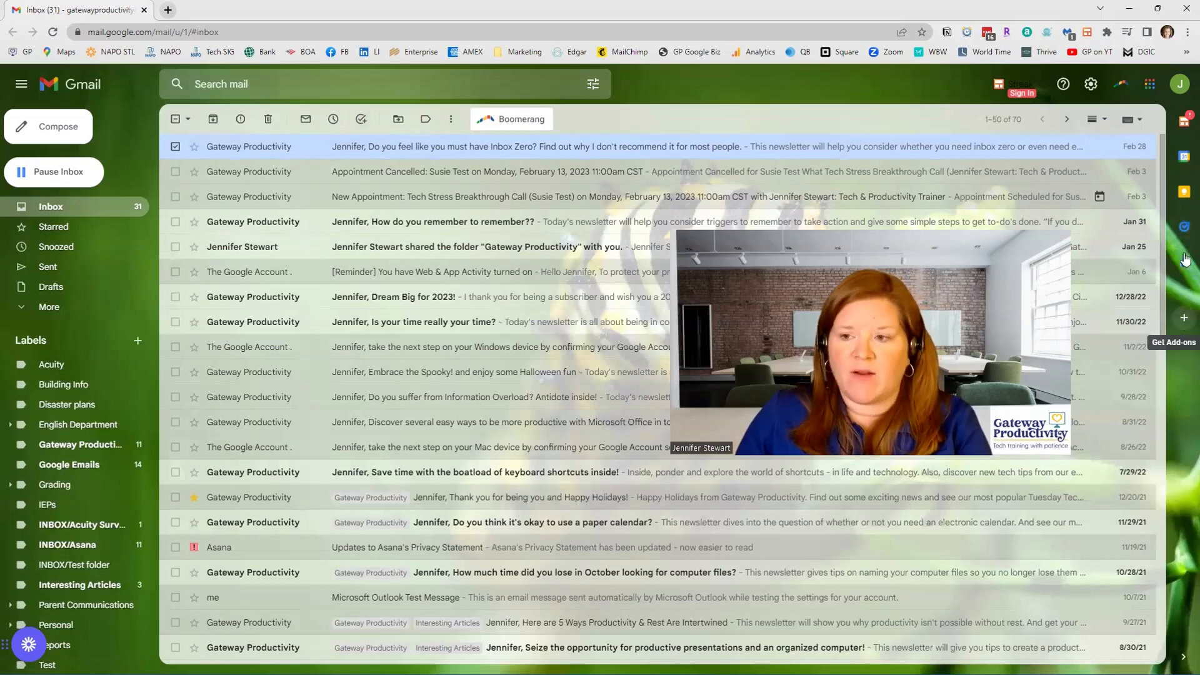
Step: Show the Tasks side panel and add the selected Inbox Zero email as a task
{"action": "left_click", "coordinate": [1186, 227]}
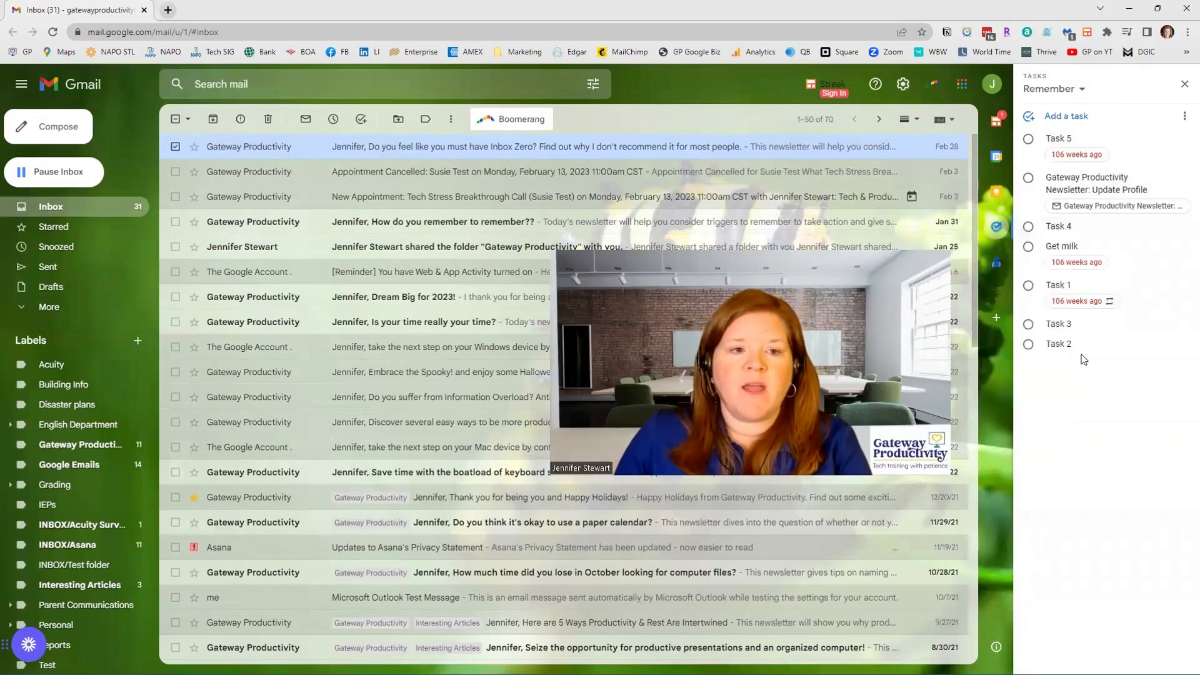
{"action": "key", "text": "x"}
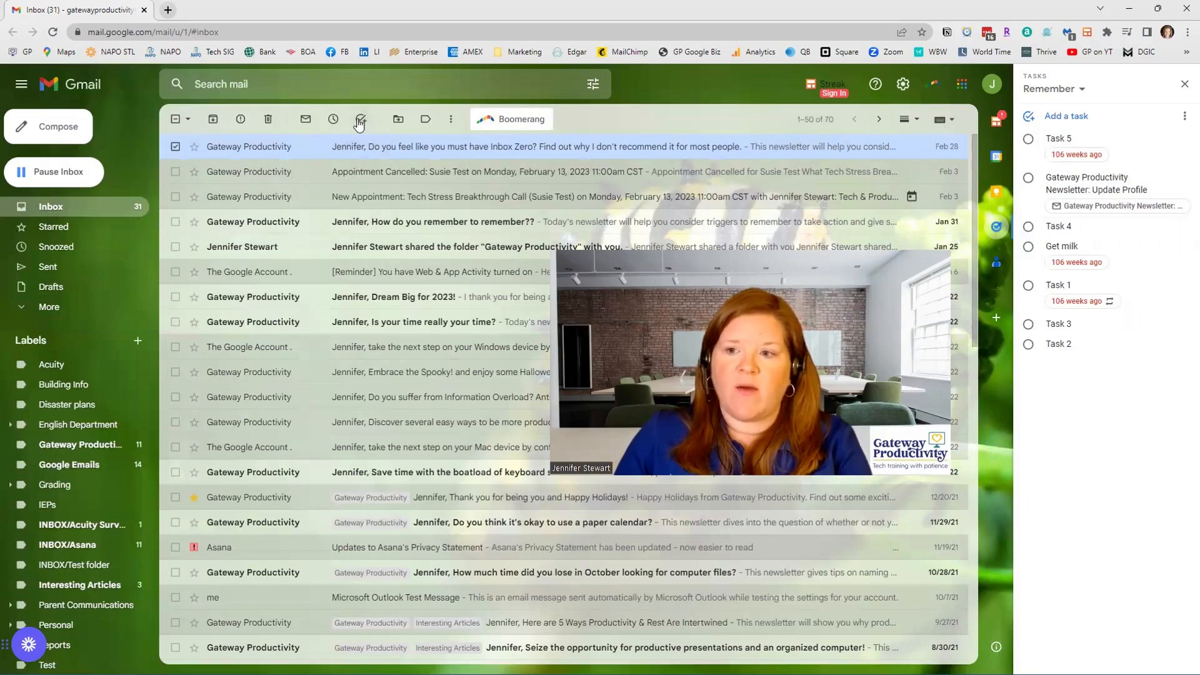
{"action": "left_click", "coordinate": [361, 125]}
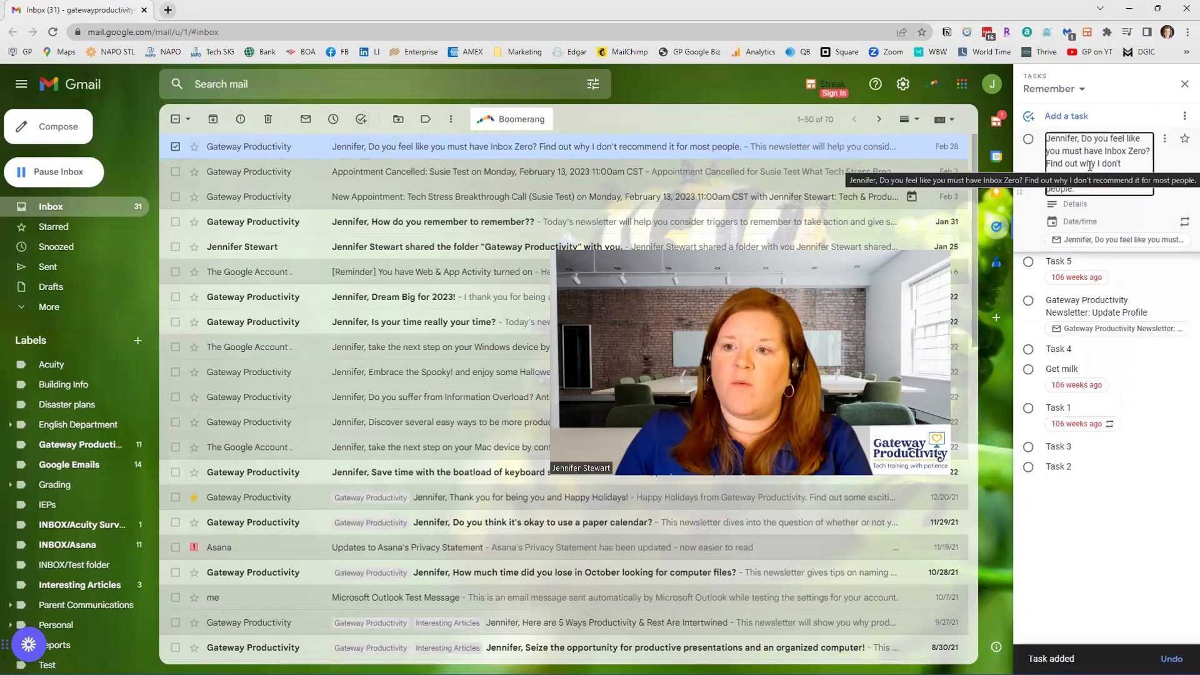
Step: Review the new task's title in the Remember list, then close the Tasks panel
{"action": "left_click", "coordinate": [1044, 170]}
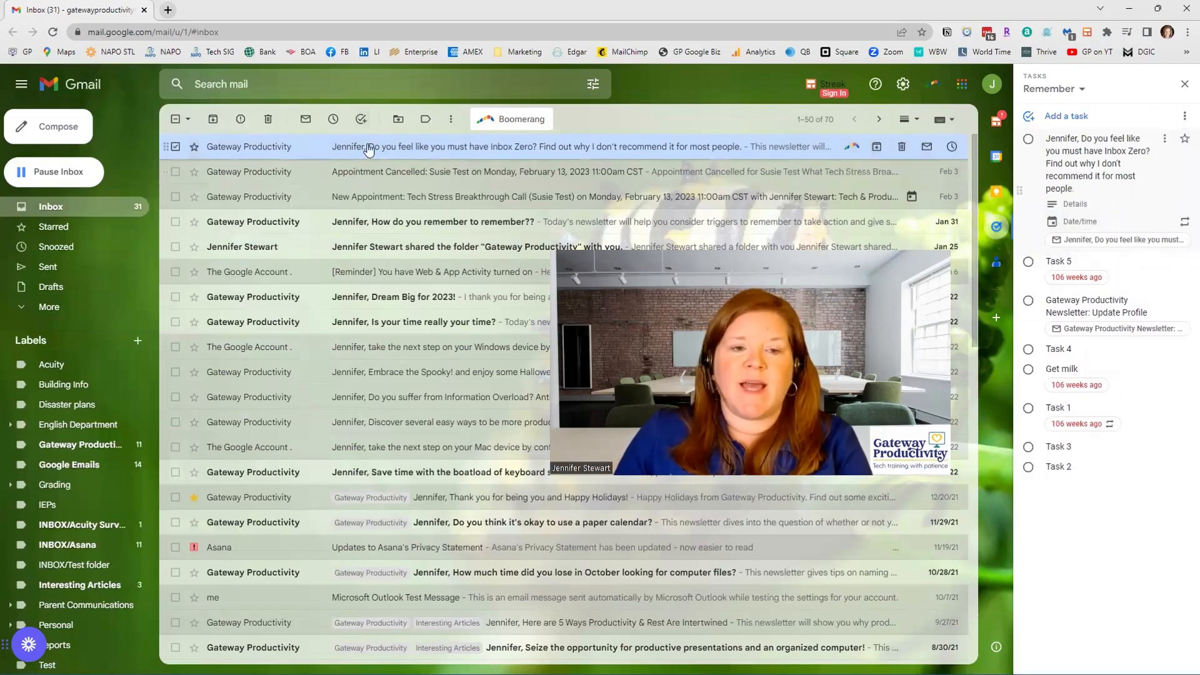
{"action": "left_click", "coordinate": [1082, 139]}
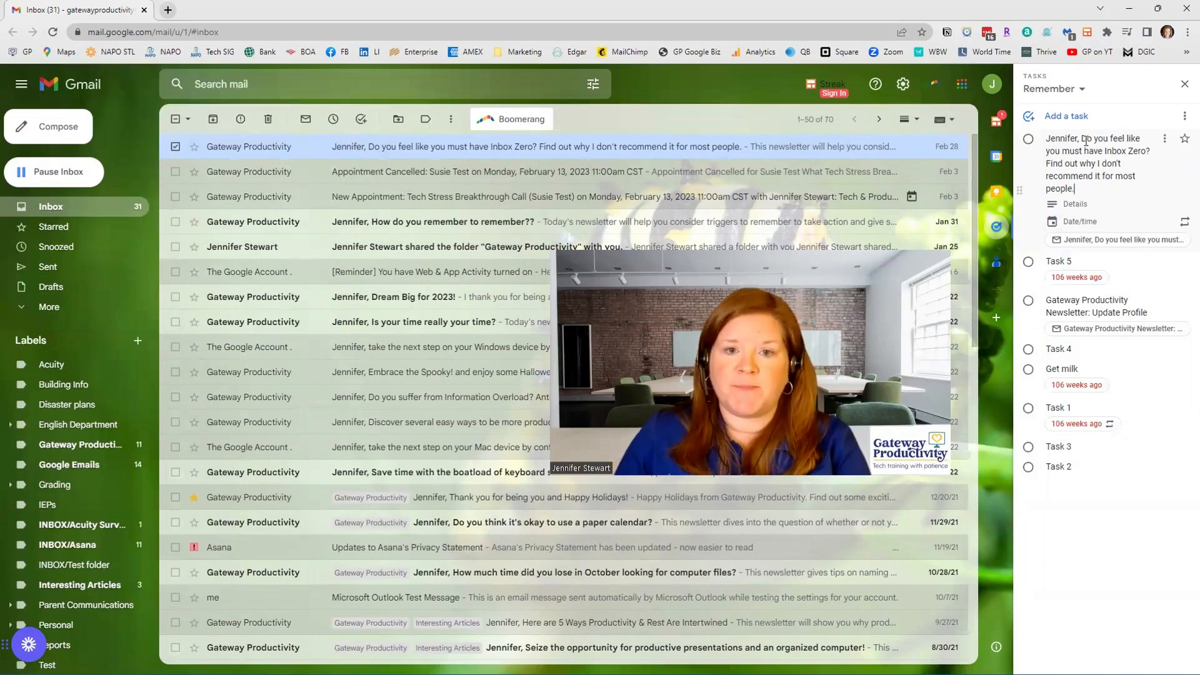
{"action": "left_click", "coordinate": [1185, 84]}
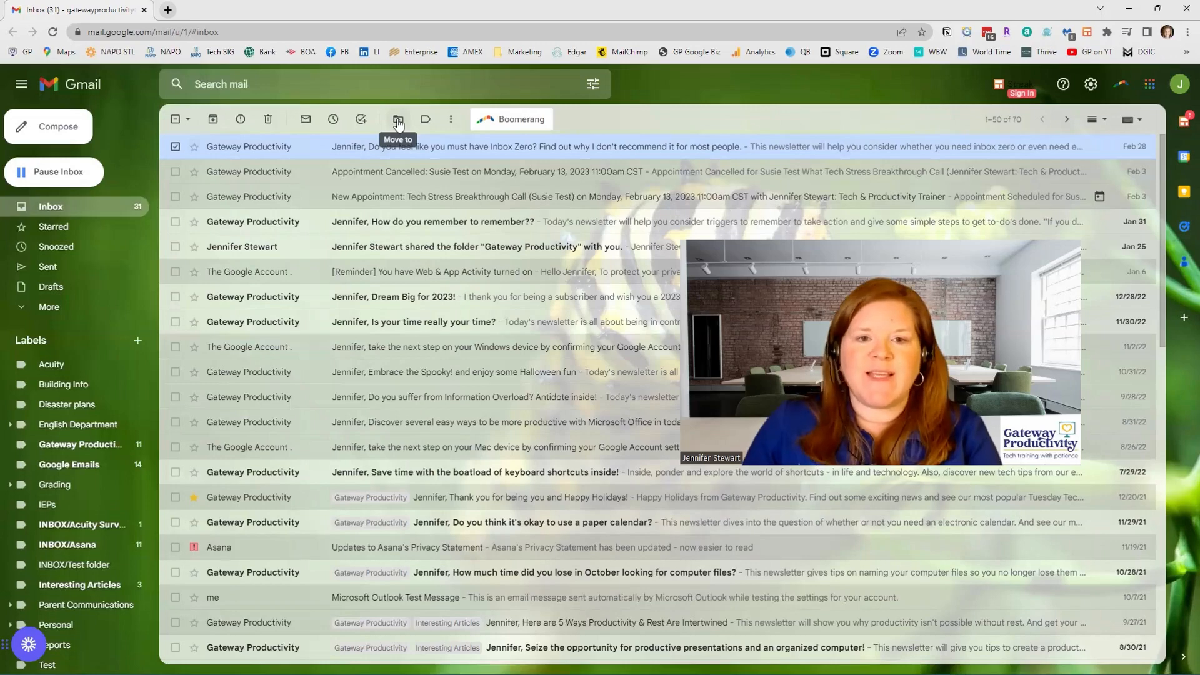
{"action": "mouse_move", "coordinate": [450, 172]}
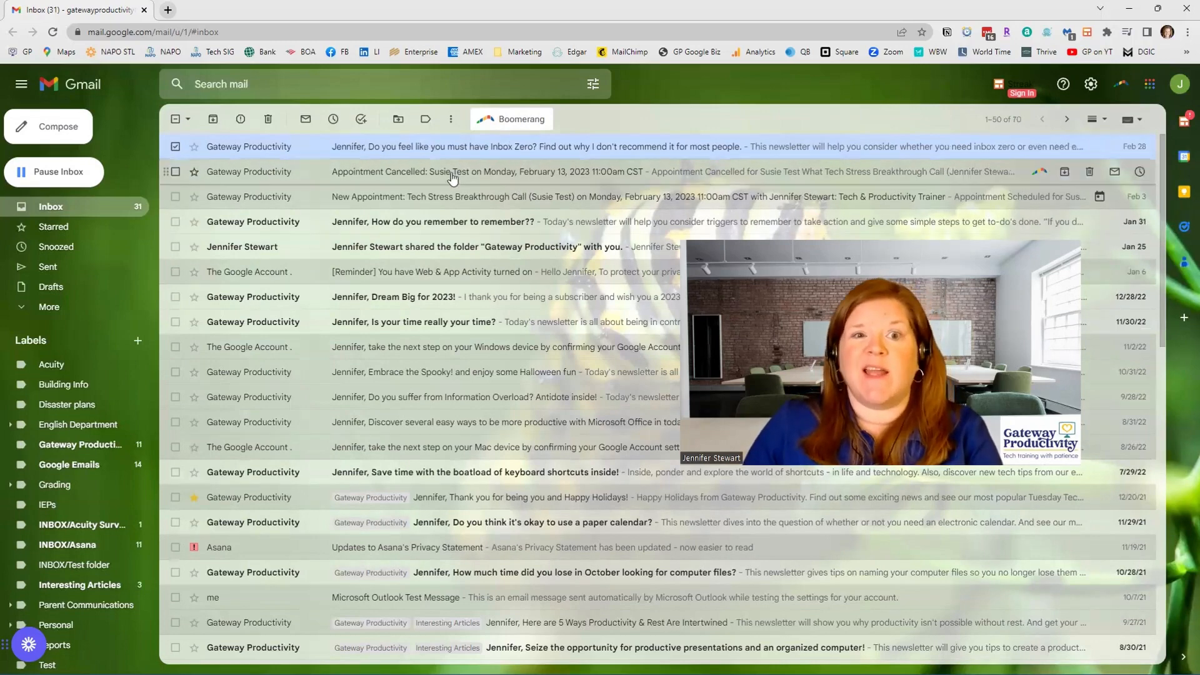
Step: Apply the Disaster plans label to the newsletter, then bring up the Move to destinations
{"action": "left_click", "coordinate": [426, 120]}
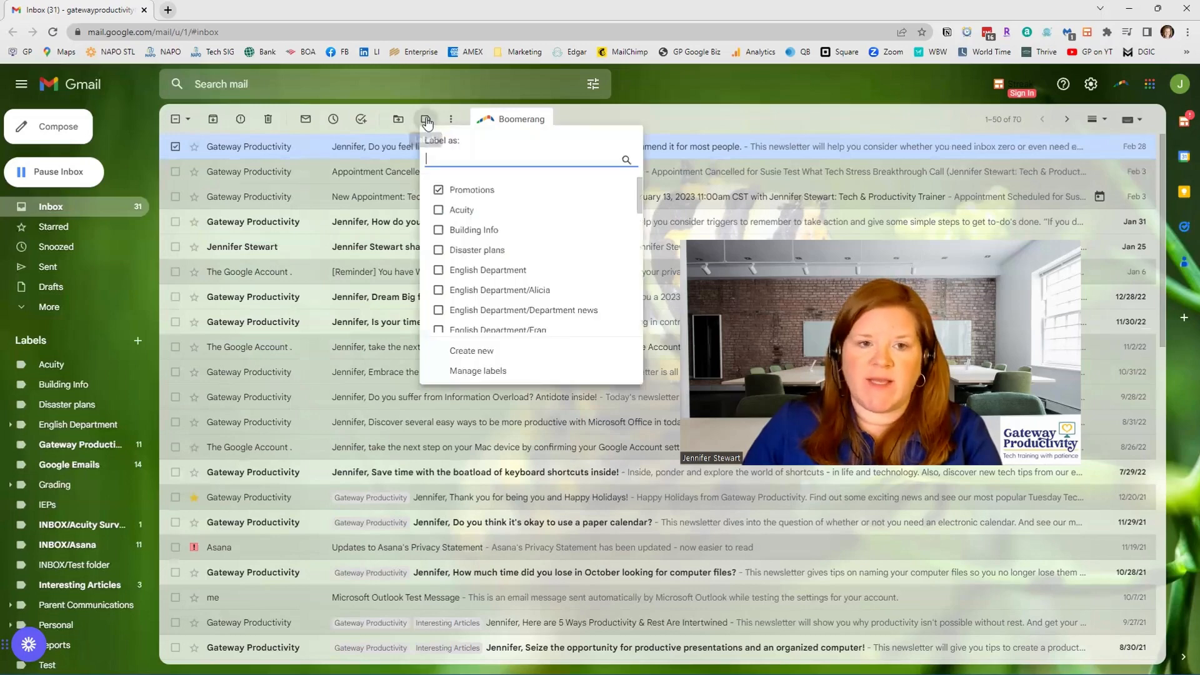
{"action": "left_click", "coordinate": [439, 249]}
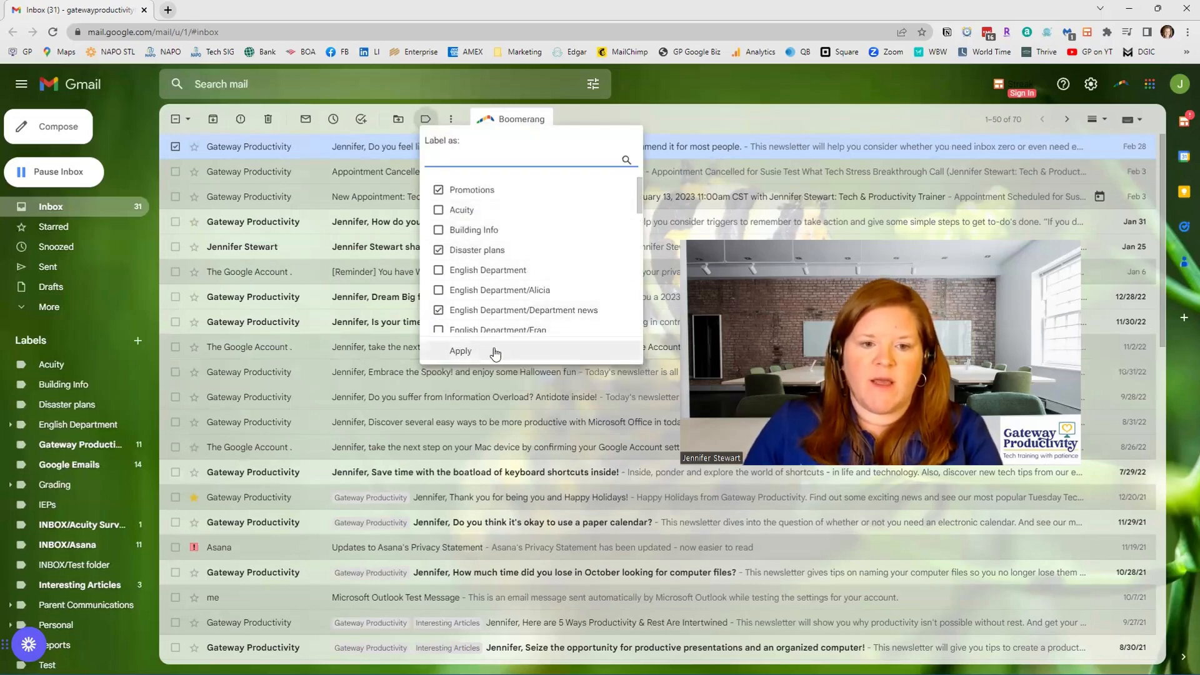
{"action": "left_click", "coordinate": [461, 351]}
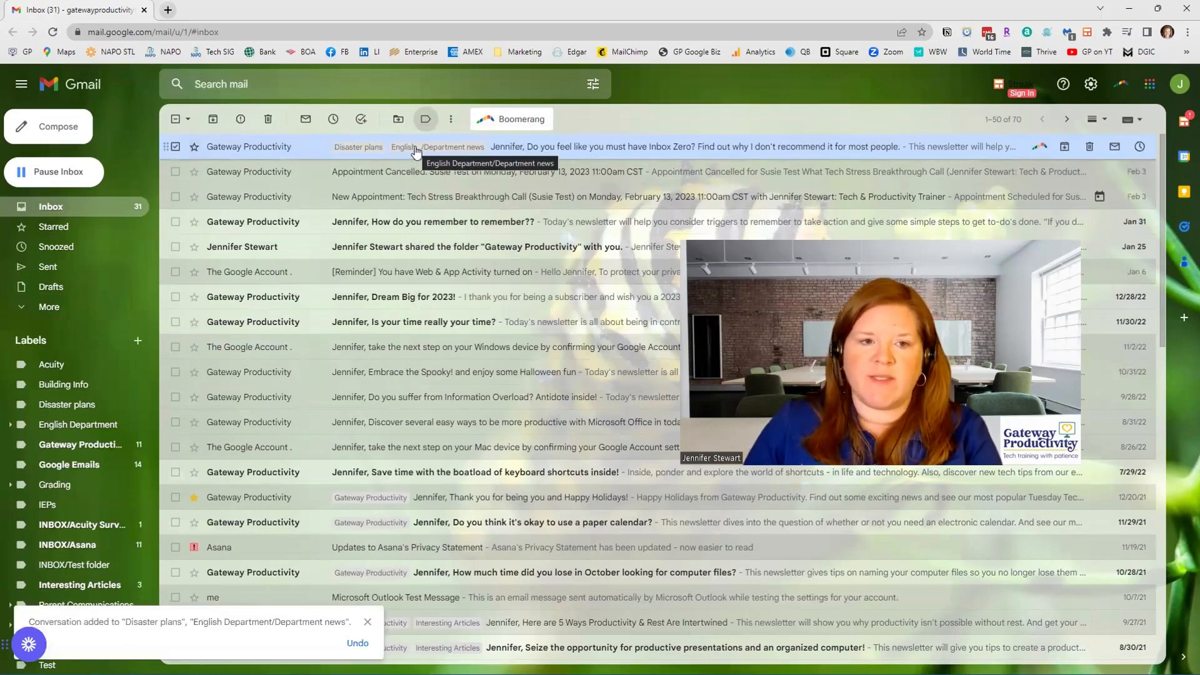
{"action": "left_click", "coordinate": [398, 119]}
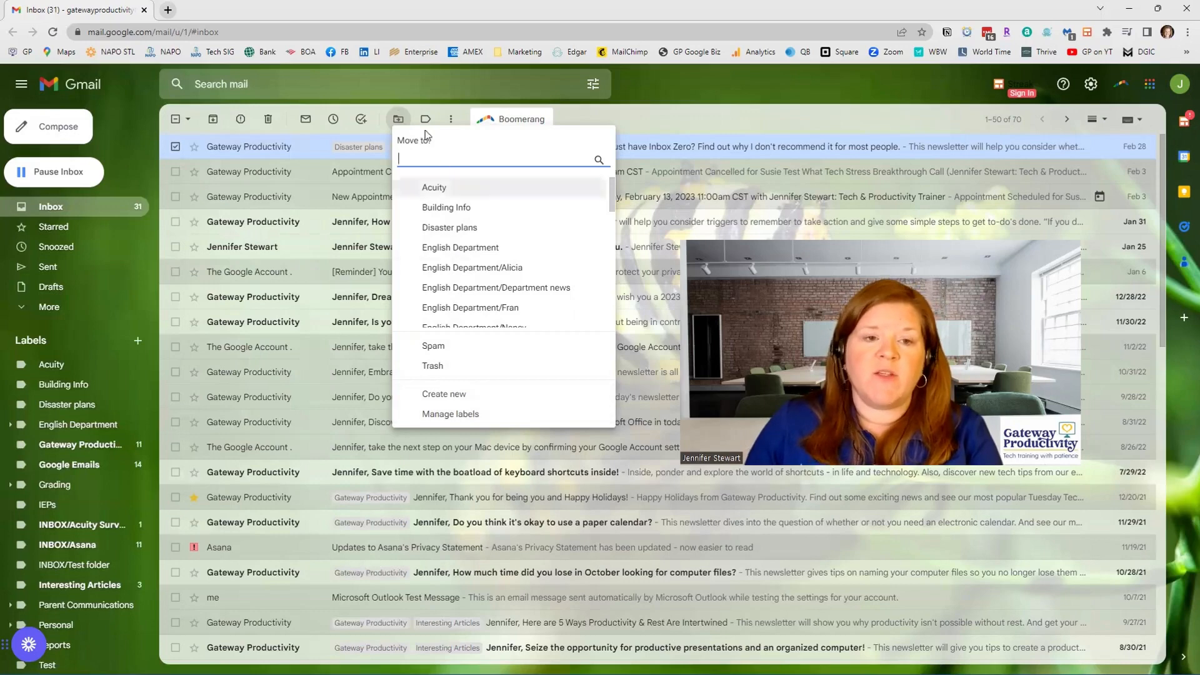
Step: Dismiss the Move to list and the More actions menu without choosing anything
{"action": "left_click", "coordinate": [629, 119]}
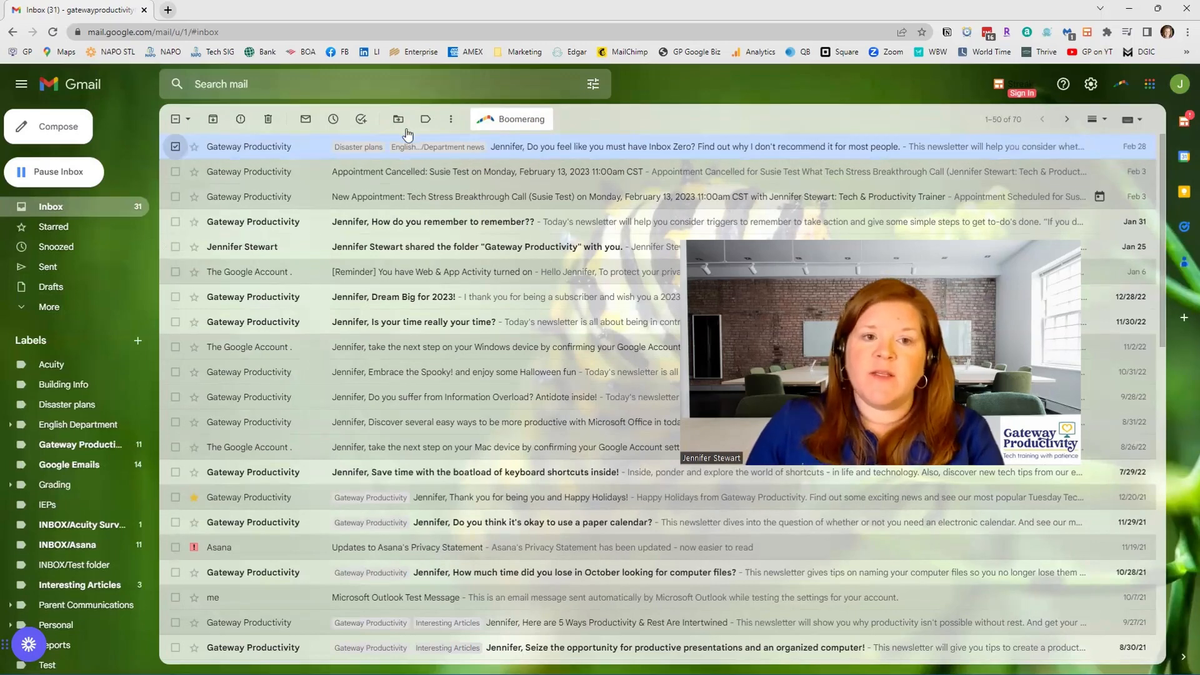
{"action": "left_click", "coordinate": [454, 120]}
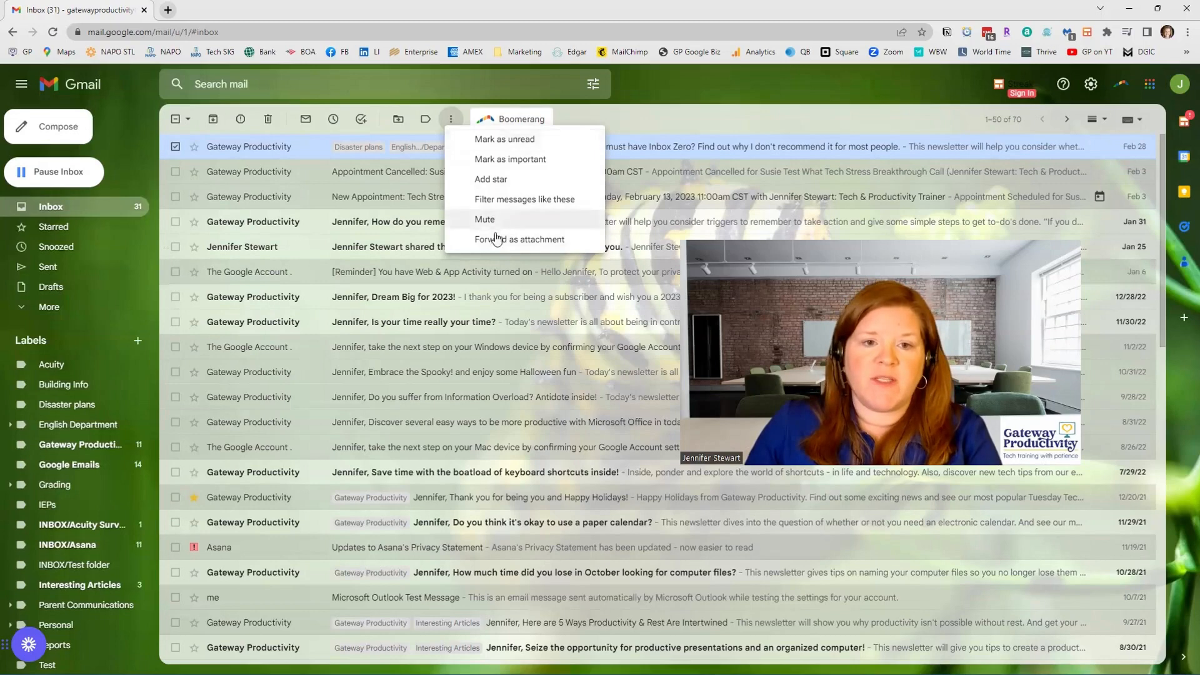
{"action": "left_click", "coordinate": [709, 122]}
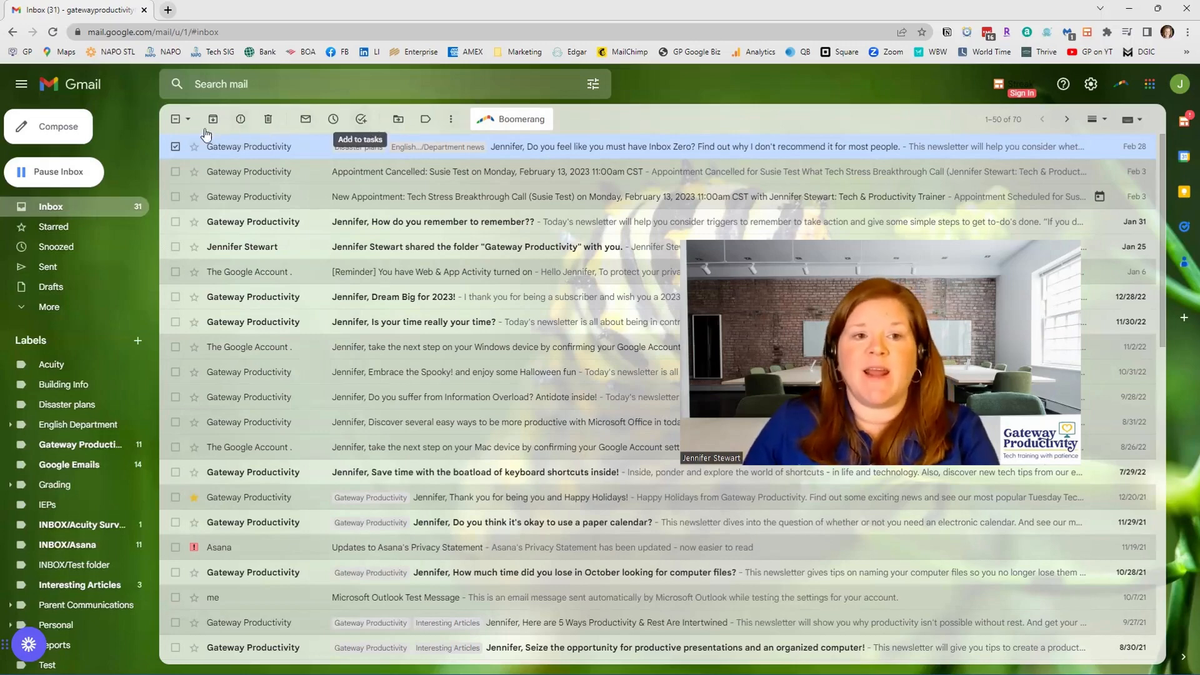
Step: Deselect the top email and go to Gmail's full settings page
{"action": "left_click", "coordinate": [176, 147]}
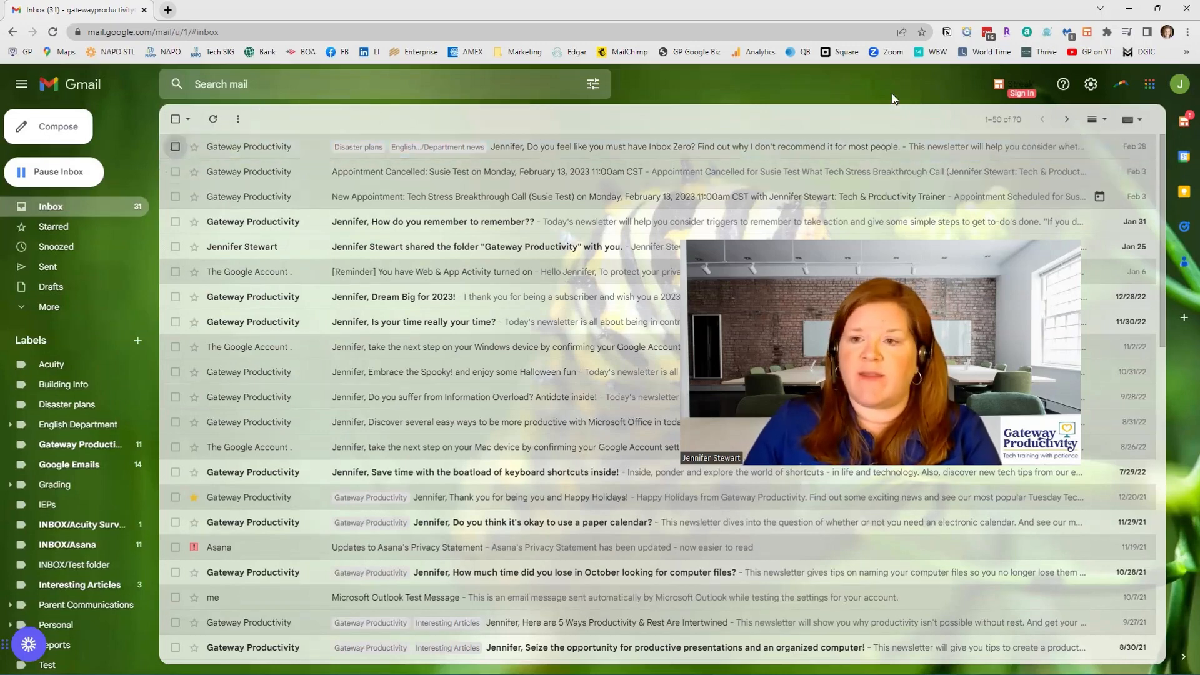
{"action": "left_click", "coordinate": [1090, 84]}
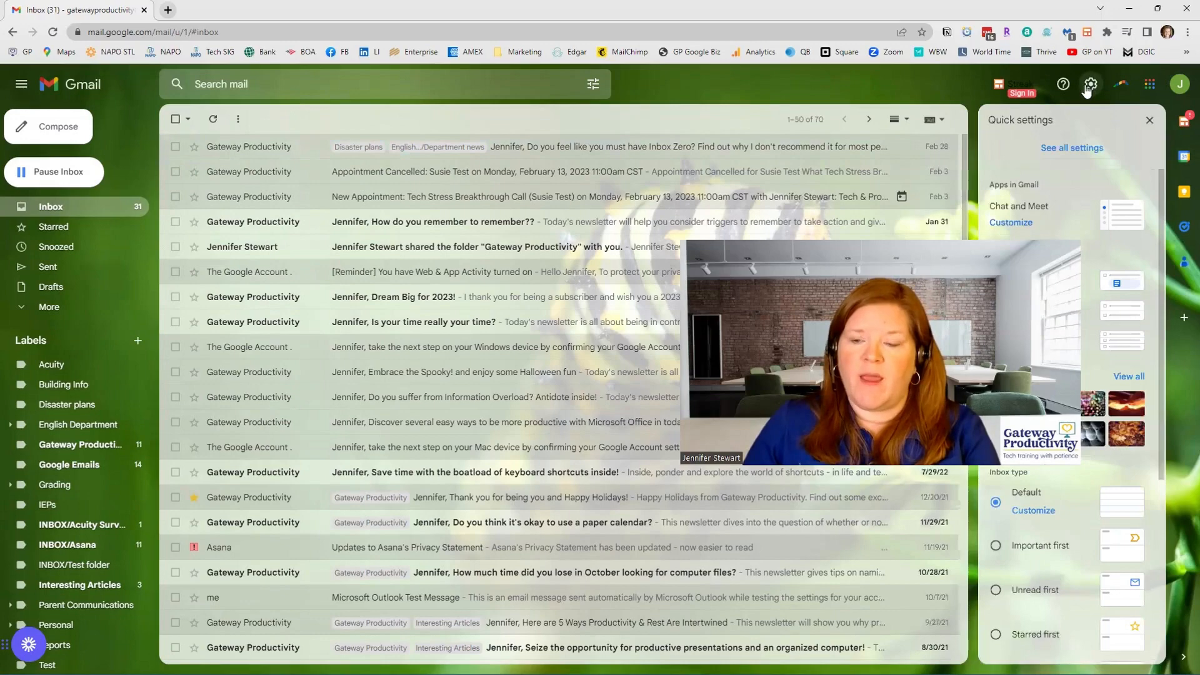
{"action": "left_click", "coordinate": [1051, 151]}
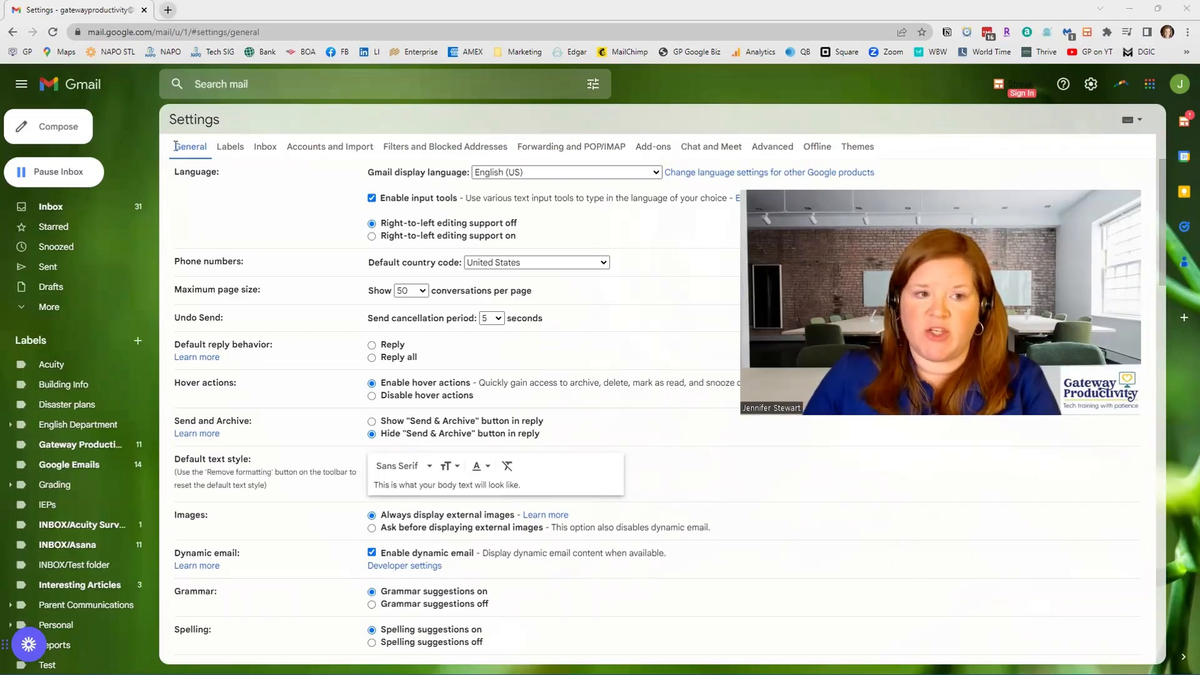
{"action": "scroll", "coordinate": [302, 413], "scroll_direction": "down", "scroll_amount": 1}
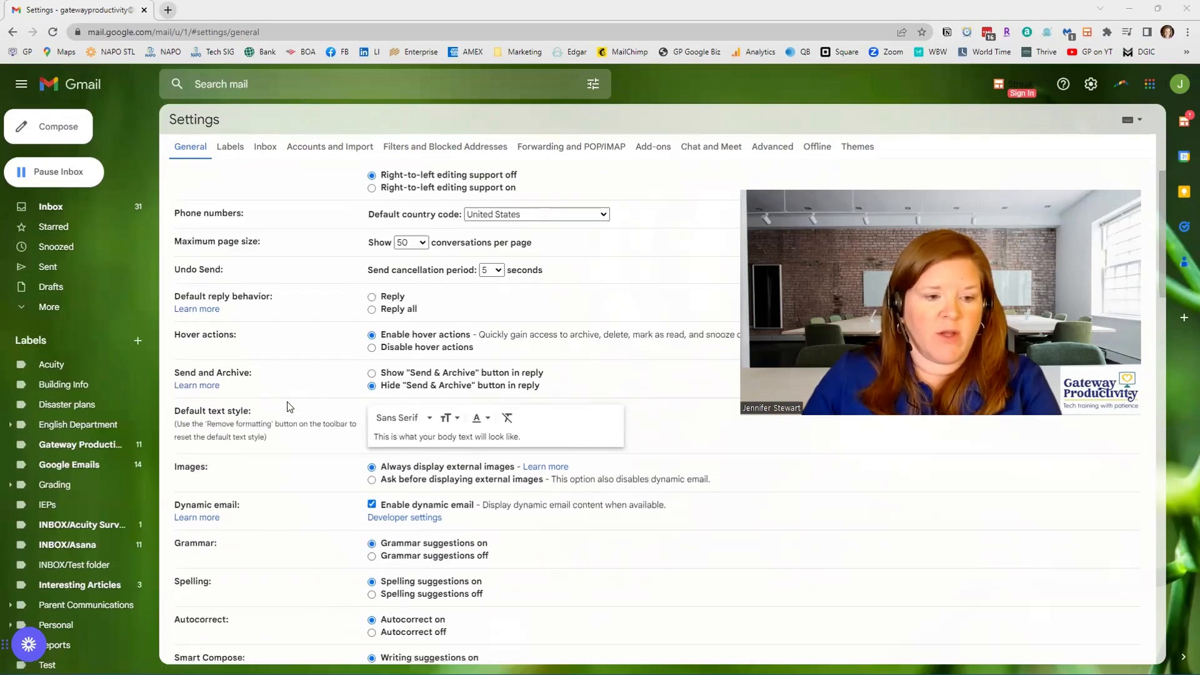
{"action": "scroll", "coordinate": [303, 413], "scroll_direction": "up", "scroll_amount": 1}
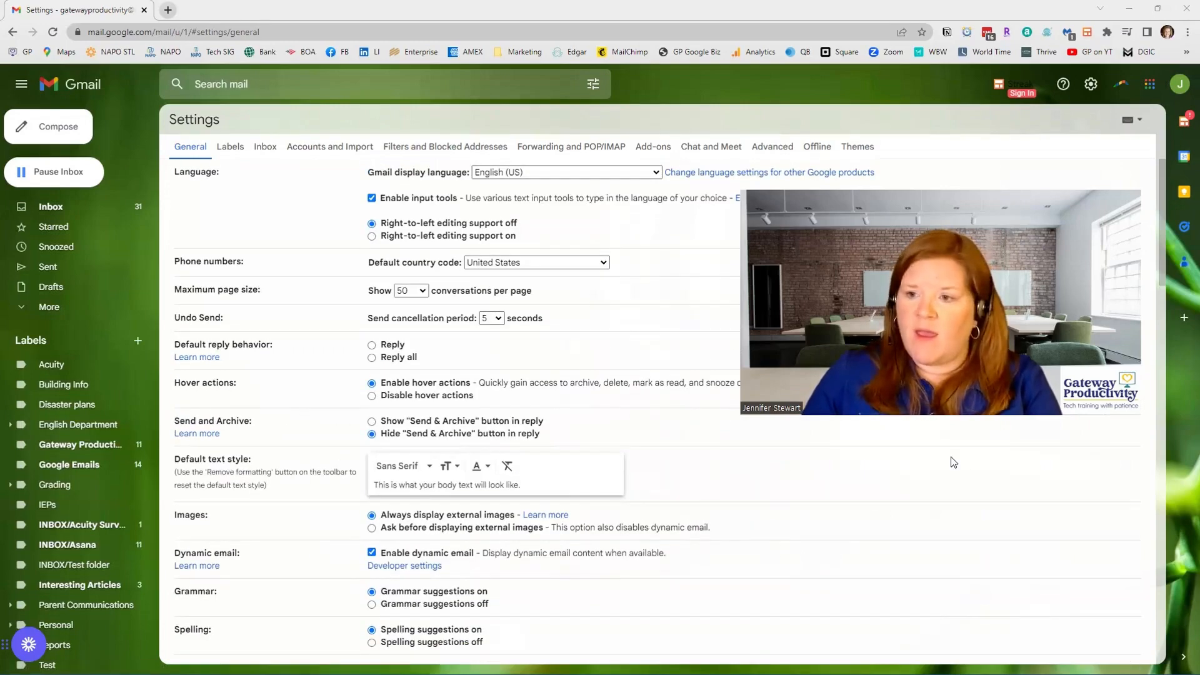
{"action": "mouse_move", "coordinate": [1162, 223]}
{"action": "left_mouse_down"}
{"action": "mouse_move", "coordinate": [1174, 402]}
{"action": "mouse_move", "coordinate": [1160, 399]}
{"action": "left_mouse_up"}
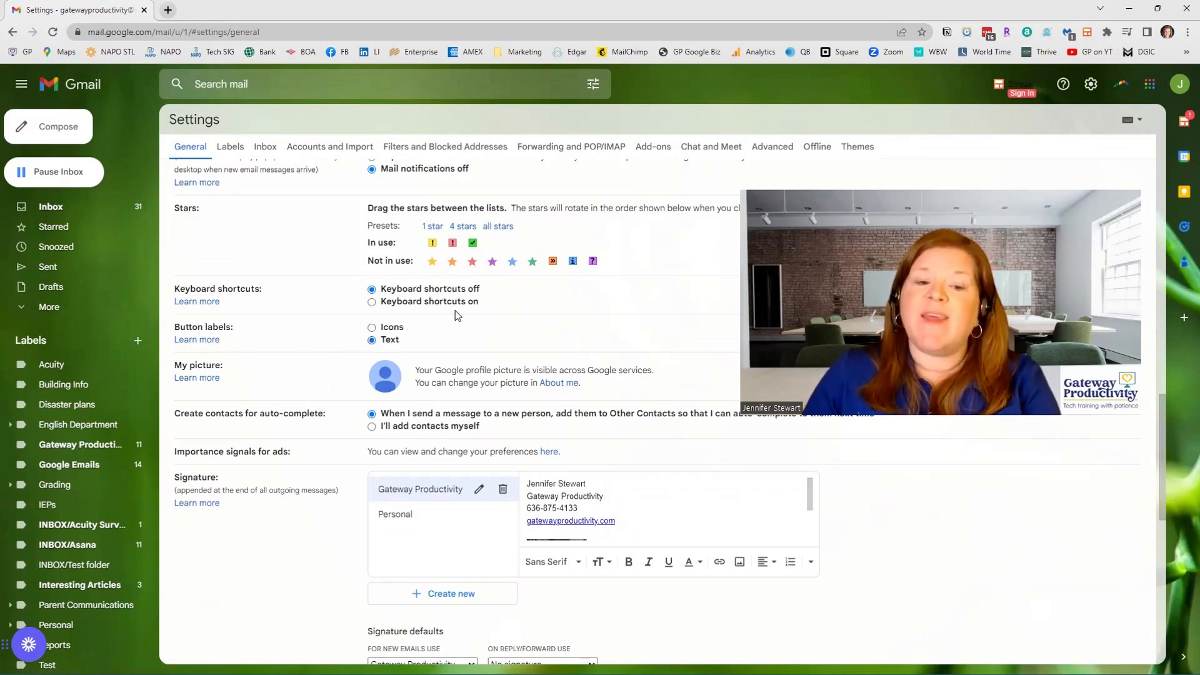
Step: Set Button labels to Text under General and save the changes
{"action": "left_click", "coordinate": [1166, 402]}
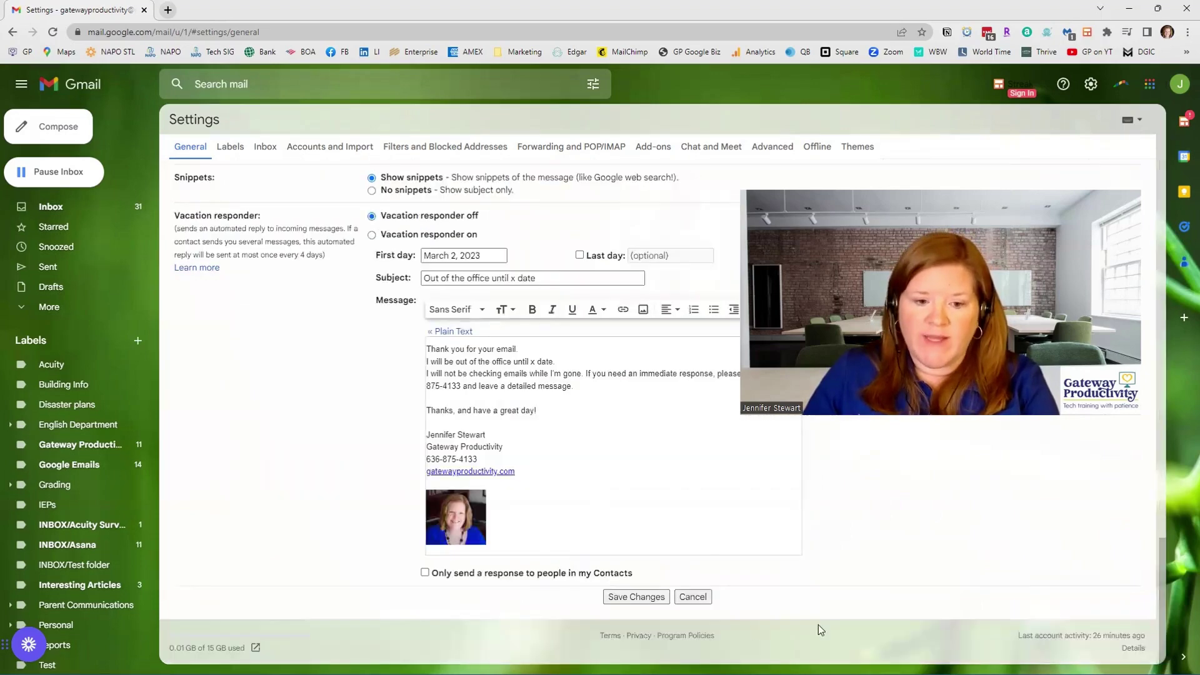
{"action": "left_click", "coordinate": [627, 600]}
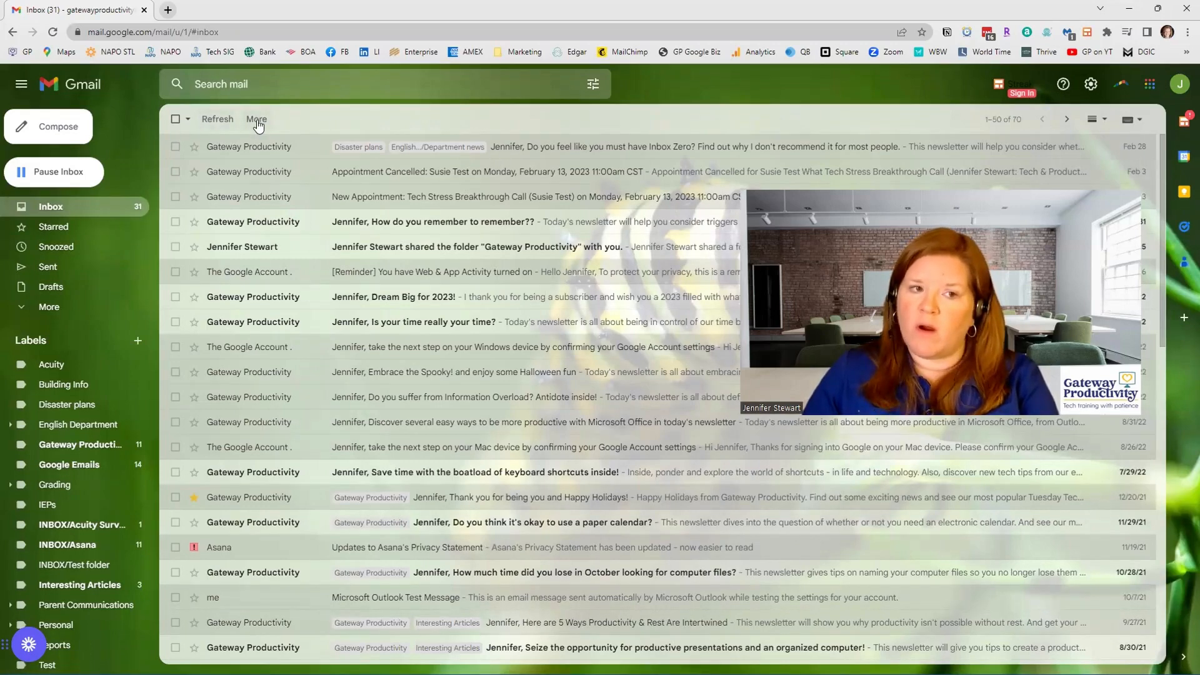
Step: Select the Inbox Zero newsletter so the toolbar shows Archive, Spam, Delete as text labels
{"action": "left_click", "coordinate": [174, 146]}
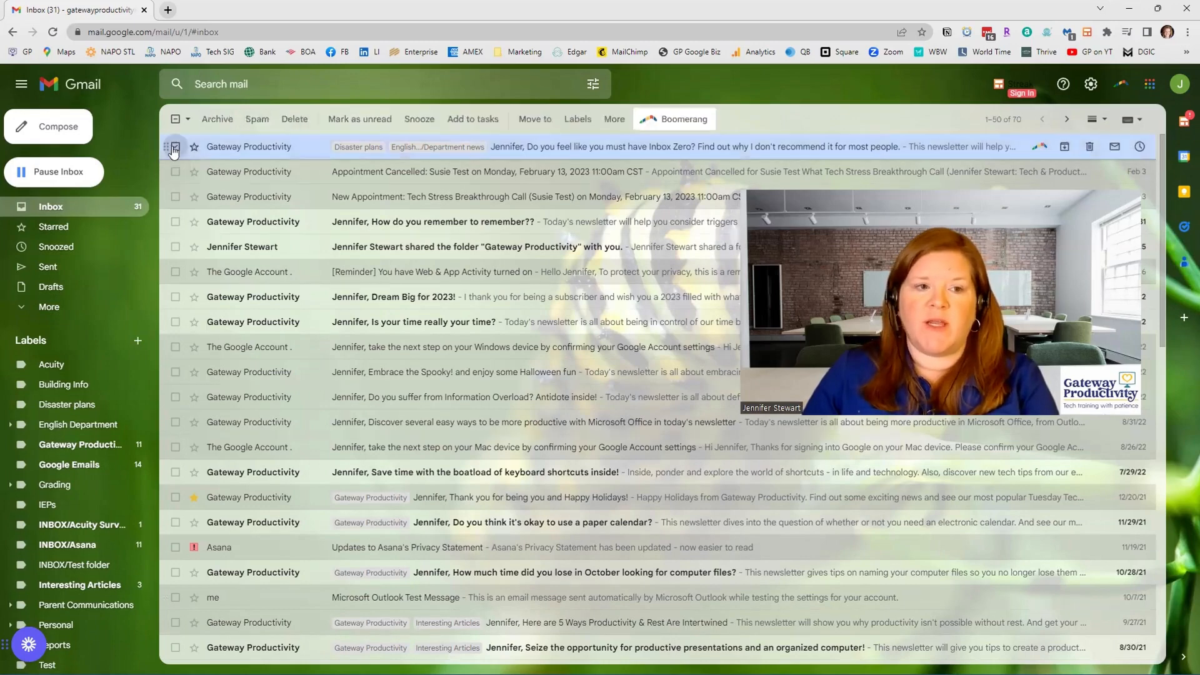